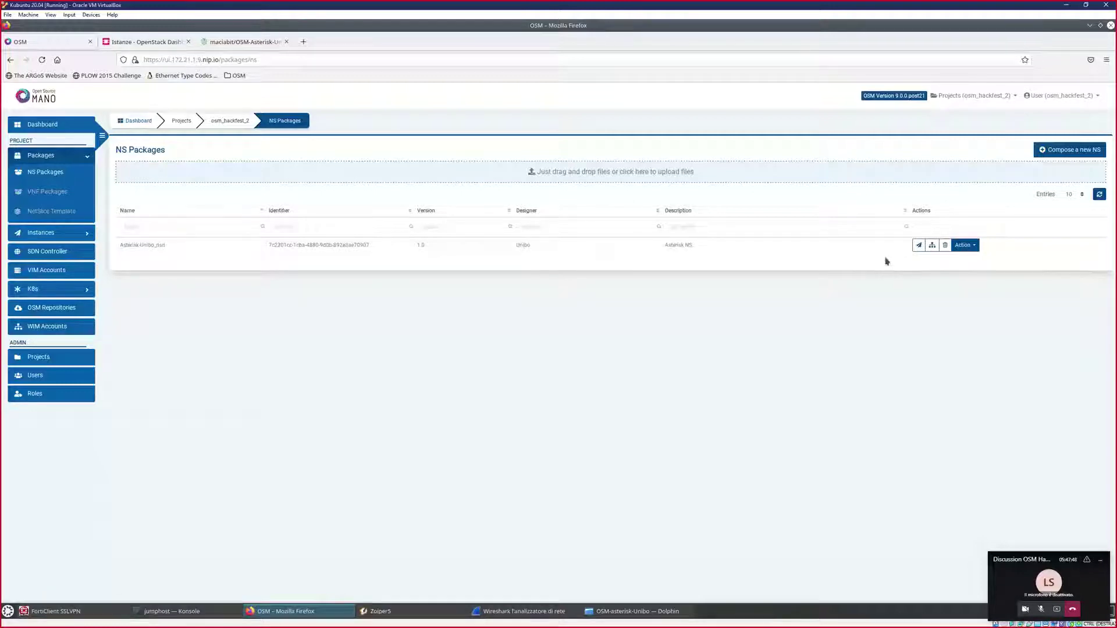
- Sign back in and start instantiating the Asterisk-Unibo_nsd package from NS Packages
{"action": "left_click", "coordinate": [917, 249]}
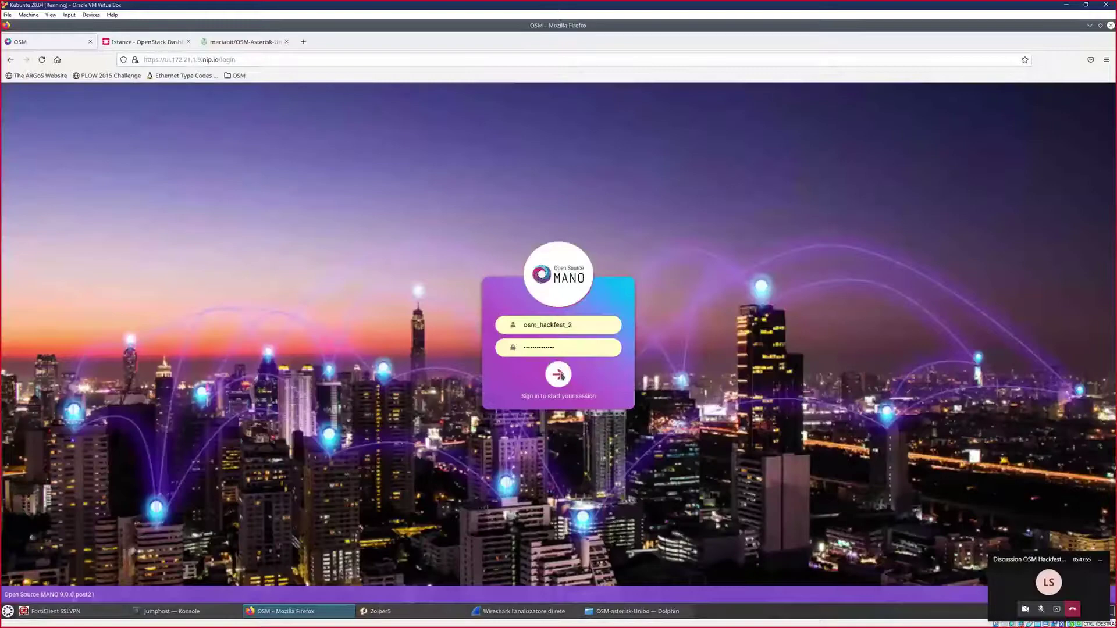
{"action": "left_click", "coordinate": [559, 372]}
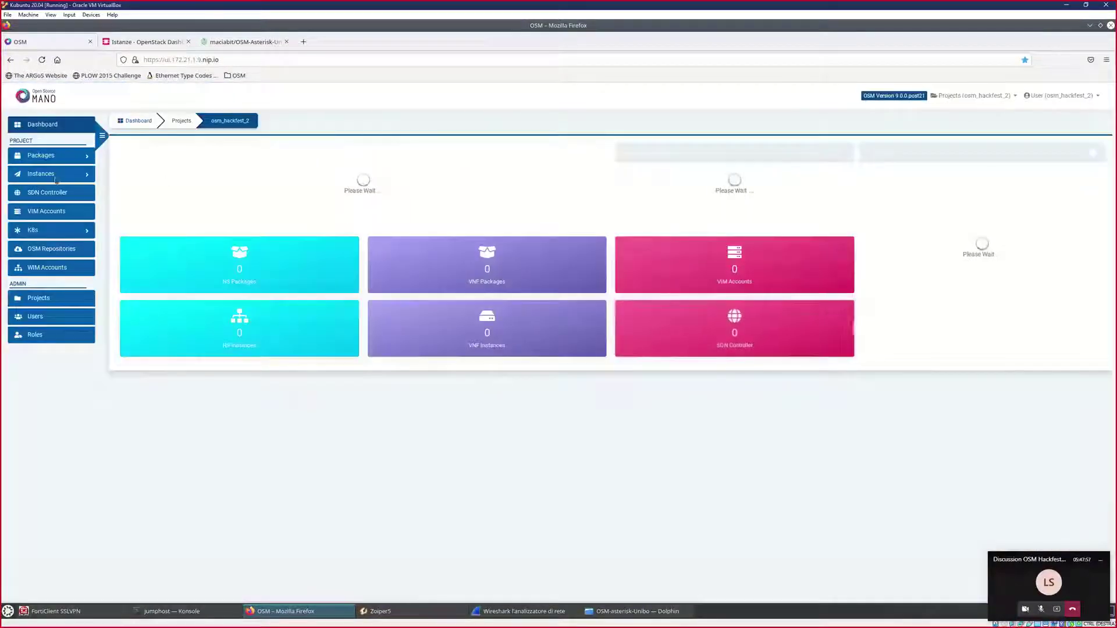
{"action": "left_click", "coordinate": [51, 175]}
{"action": "left_click", "coordinate": [46, 190]}
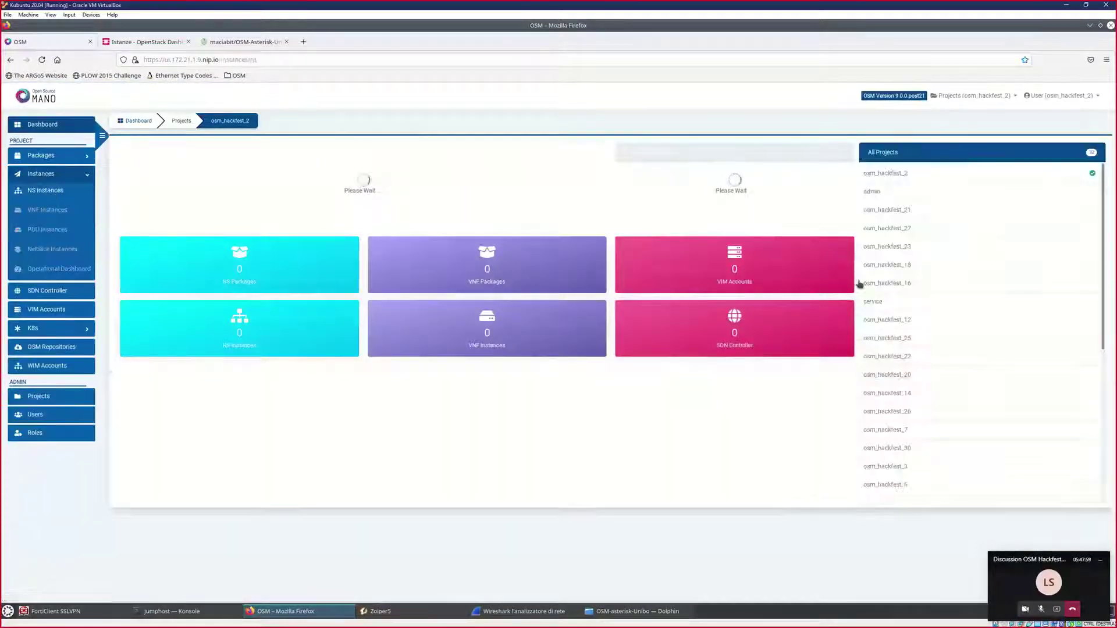
{"action": "left_click", "coordinate": [34, 158]}
{"action": "left_click", "coordinate": [44, 173]}
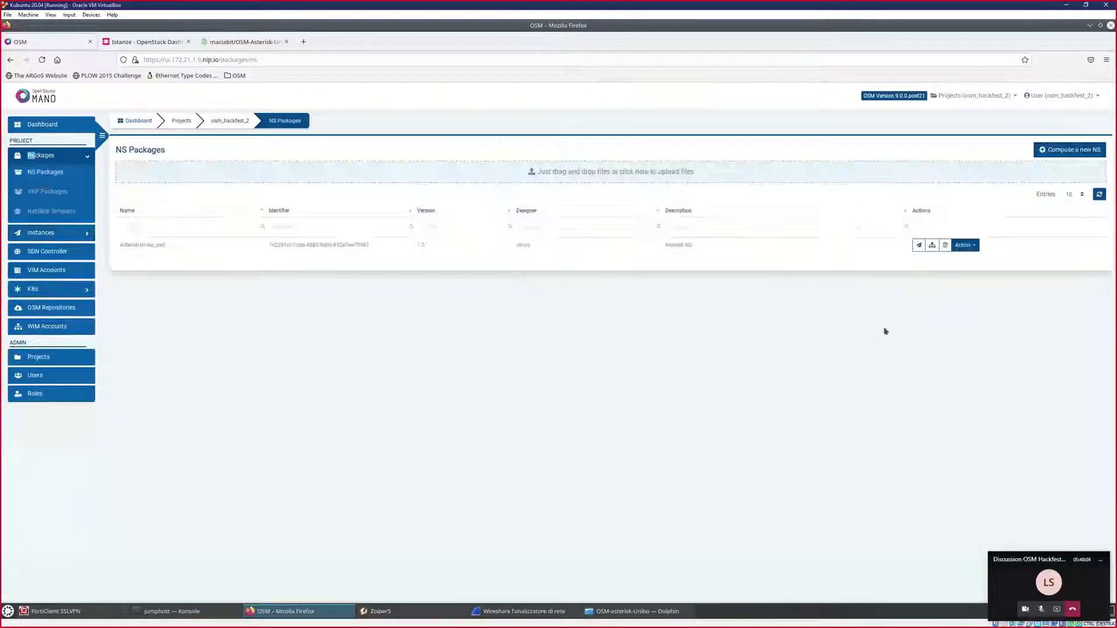
{"action": "left_click", "coordinate": [919, 245]}
- Create the NS named Asterisk, described 'Asterisk Unibo', on the project's VIM account
{"action": "left_click", "coordinate": [553, 154]}
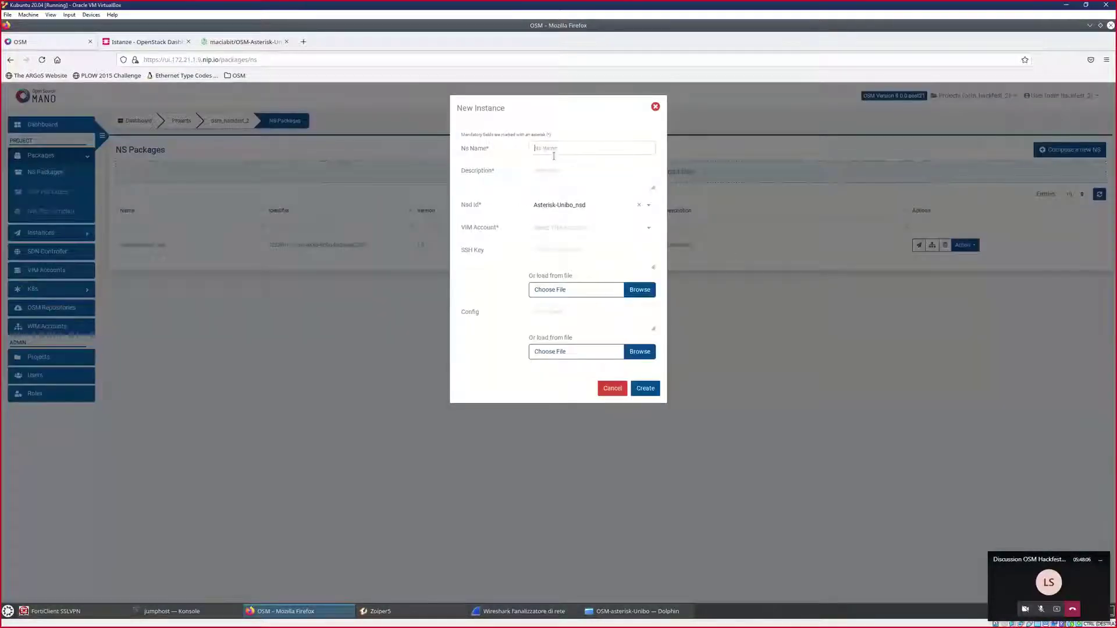
{"action": "type", "text": "Asterisk"}
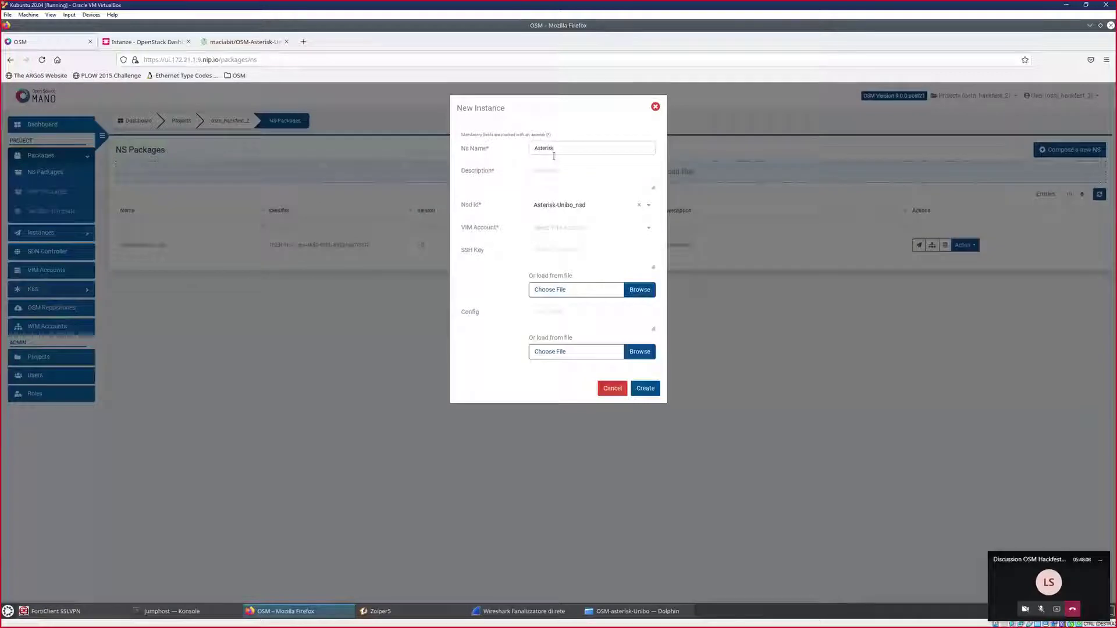
{"action": "left_click", "coordinate": [565, 171]}
{"action": "type", "text": "Asterisk Unibo"}
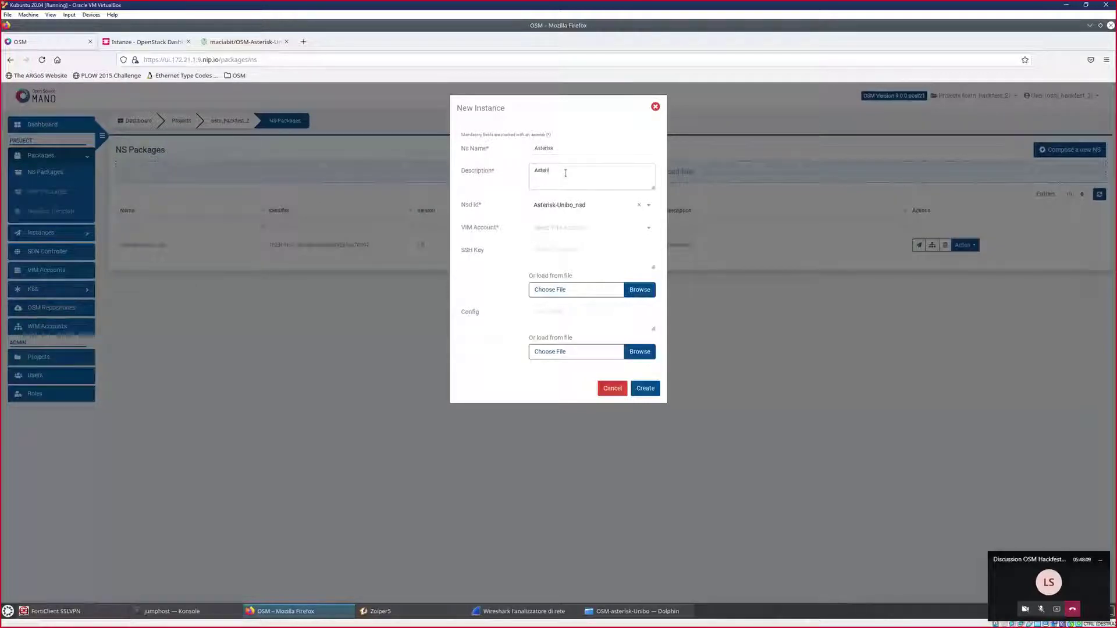
{"action": "left_click", "coordinate": [561, 229]}
{"action": "left_click", "coordinate": [573, 246]}
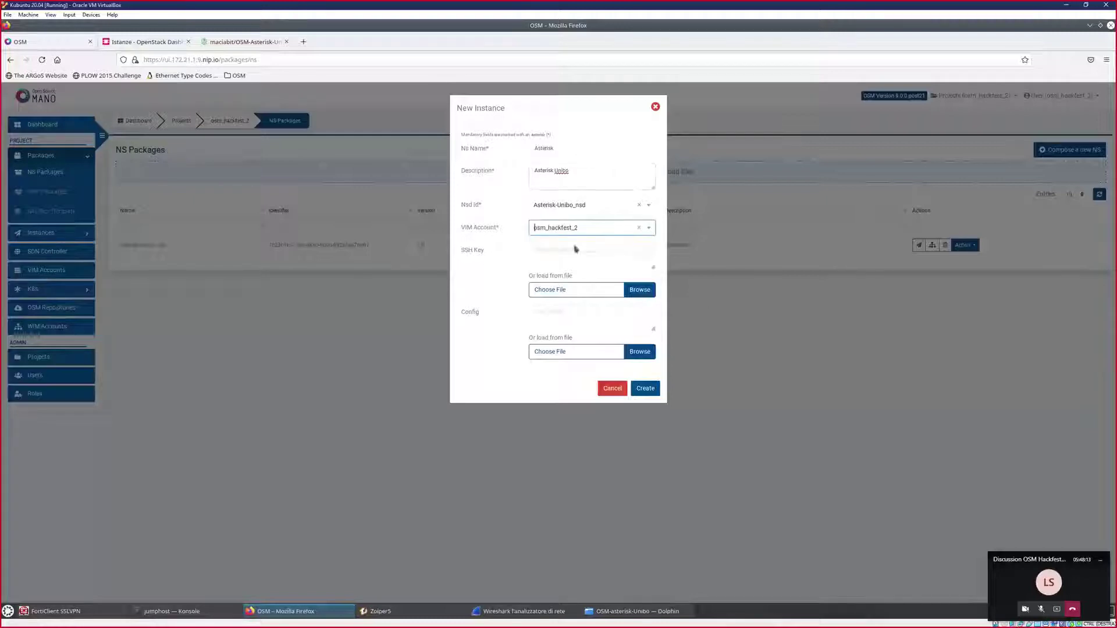
{"action": "left_click", "coordinate": [644, 389]}
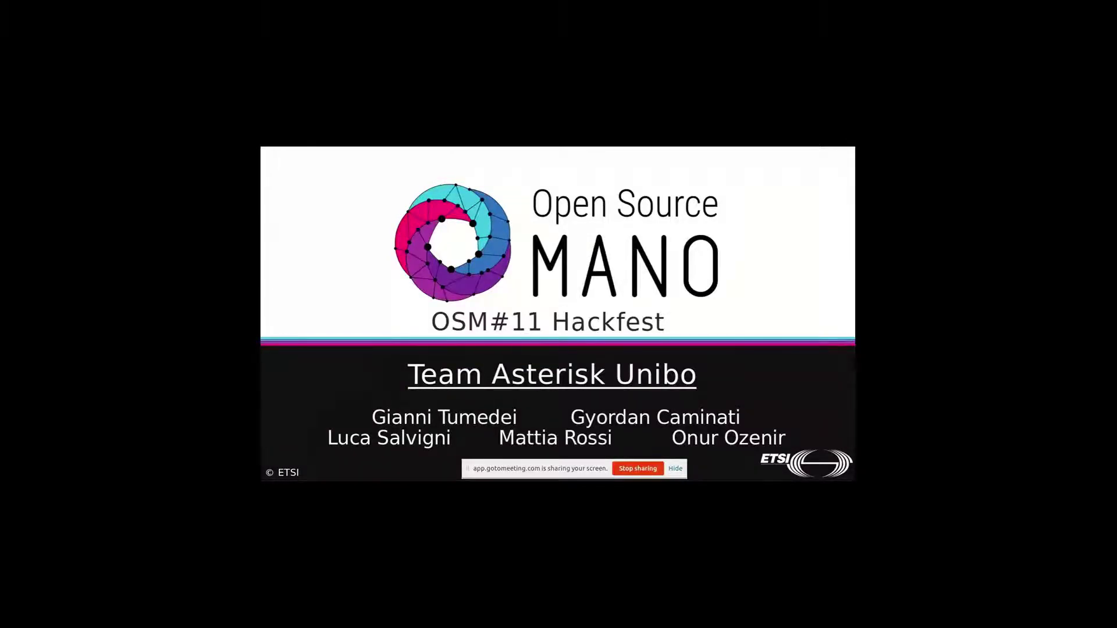
- Advance the slideshow one slide to the Asterisk overview
{"action": "key", "text": "Right"}
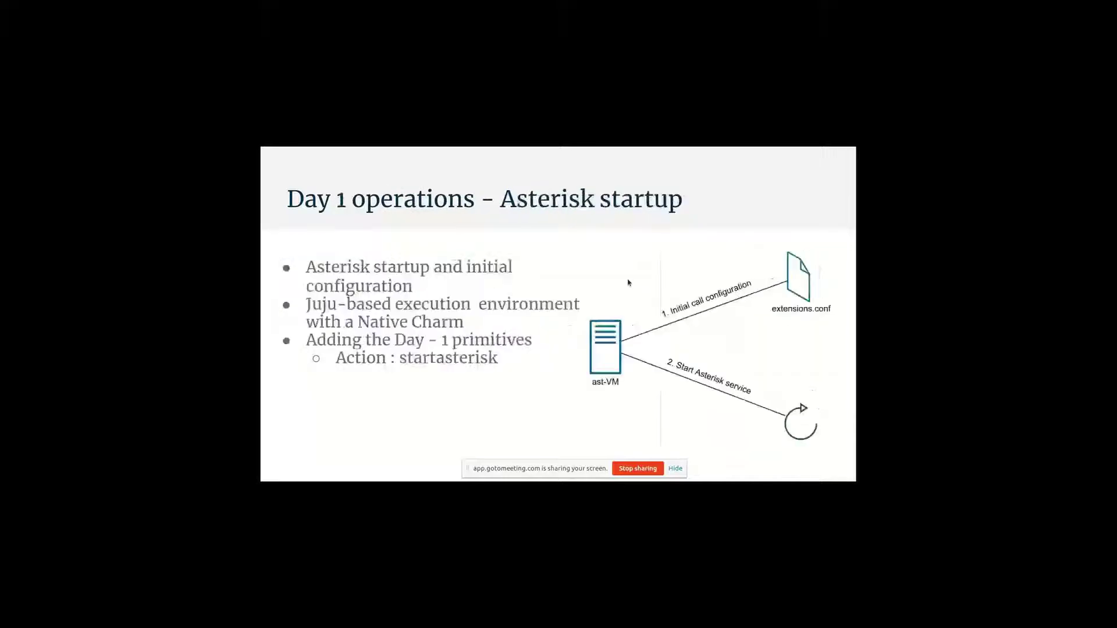
{"action": "key", "text": "Left"}
- Exit the full-screen slideshow with Esc, back to the Slides editor
{"action": "key", "text": "Escape"}
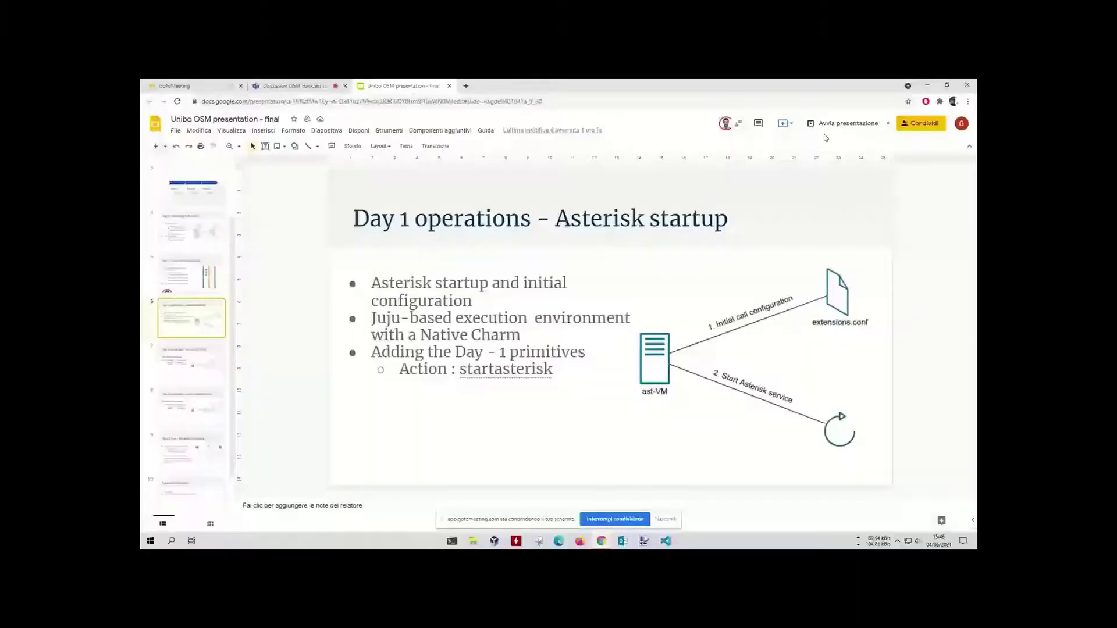
- Present the deck full screen with Ctrl+F5 and hide the screen-sharing notice
{"action": "key", "text": "ctrl+F5"}
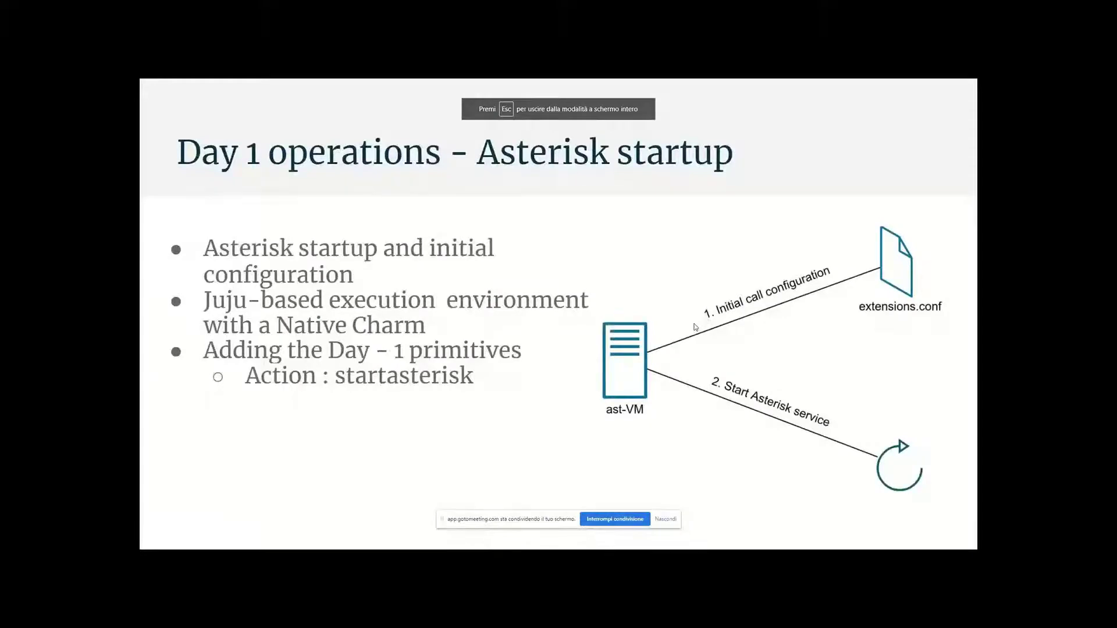
{"action": "left_click", "coordinate": [665, 519]}
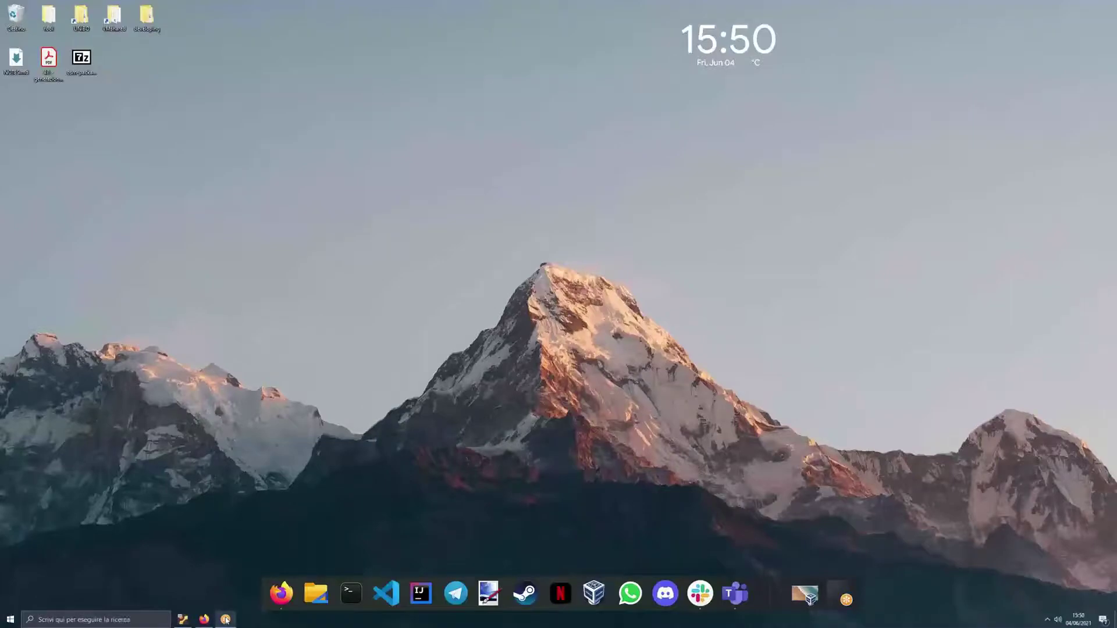
- Restore the Kubuntu VirtualBox window from the Windows taskbar
{"action": "left_click", "coordinate": [184, 620]}
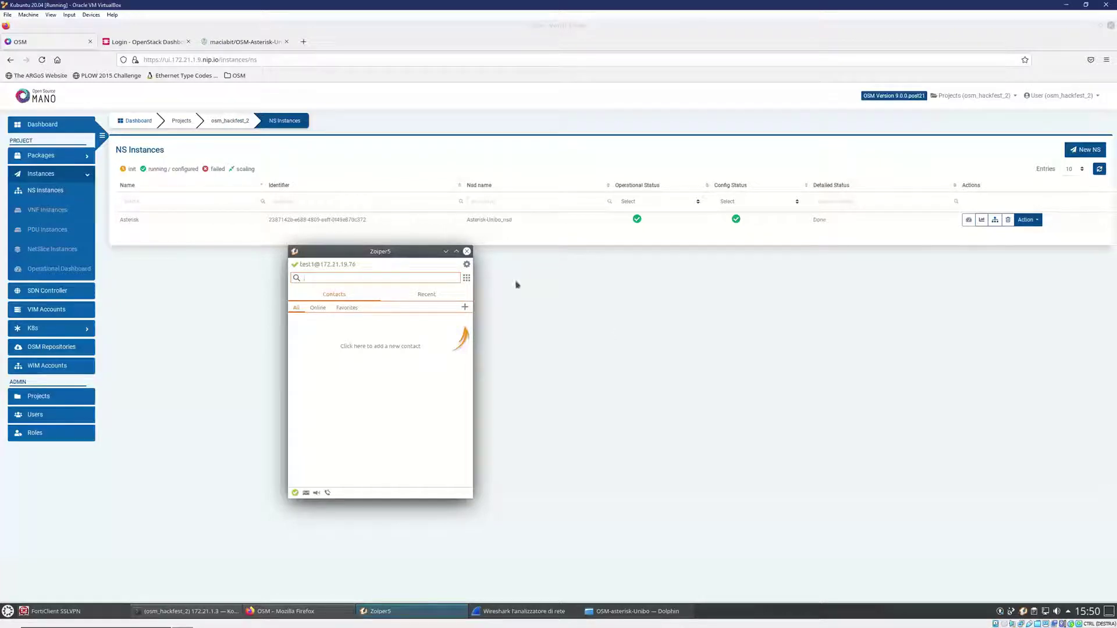
- Call test2 from the test1 Zoiper5 account and hang up after about 21 seconds
{"action": "left_click_drag", "start_coordinate": [401, 255], "coordinate": [465, 275]}
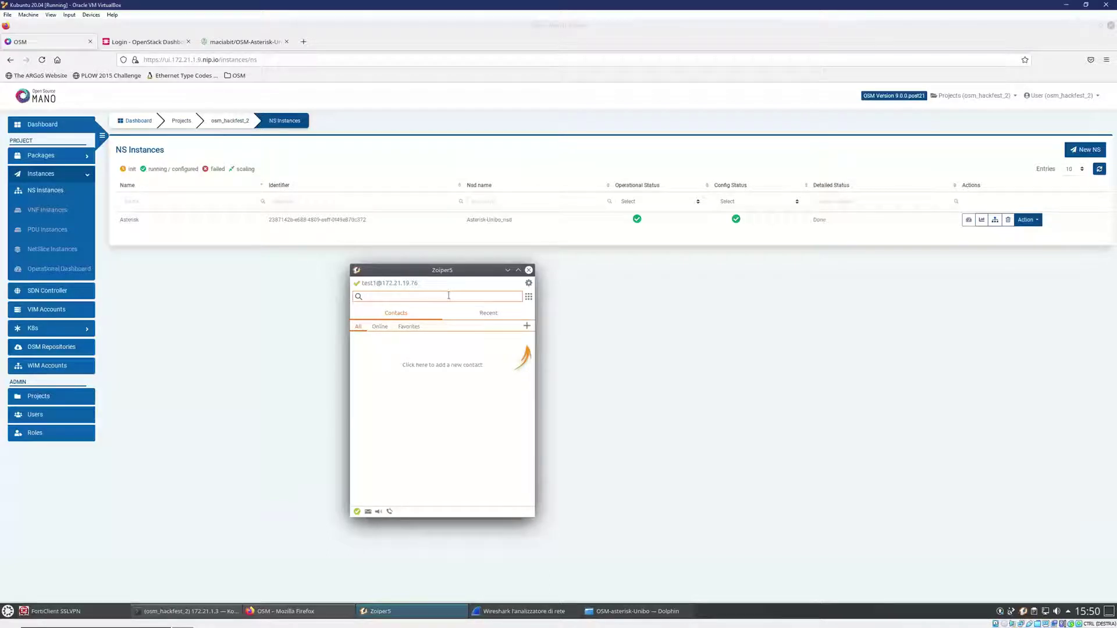
{"action": "type", "text": "test1"}
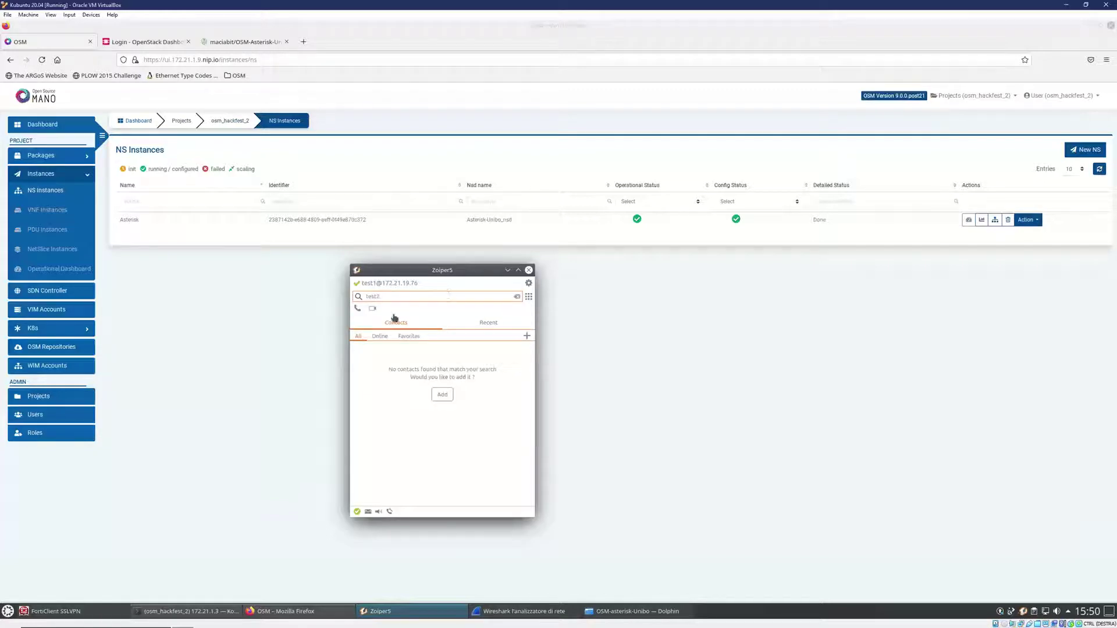
{"action": "left_click", "coordinate": [357, 307]}
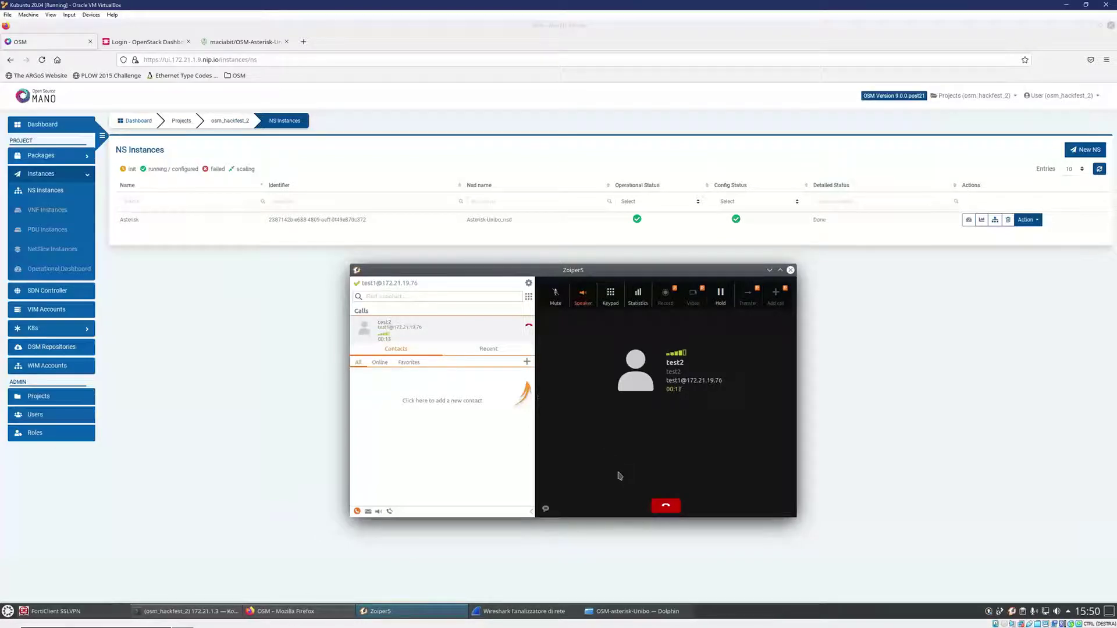
{"action": "left_click", "coordinate": [664, 507]}
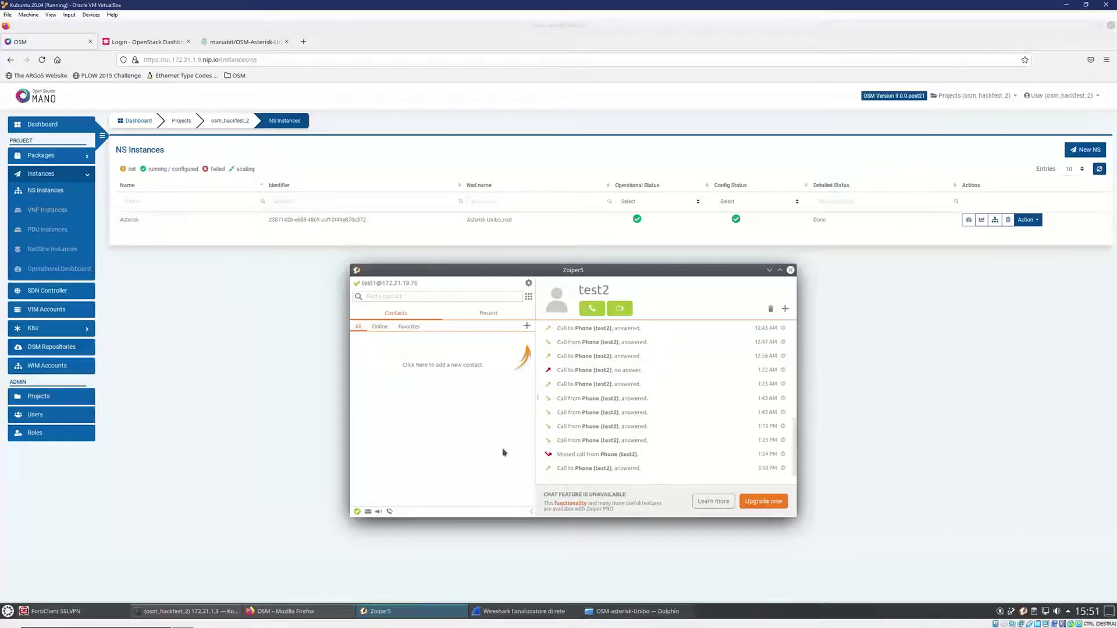
- Search for unibo in Zoiper5, call it, and hang up once answered
{"action": "left_click", "coordinate": [462, 299]}
{"action": "type", "text": "unibo"}
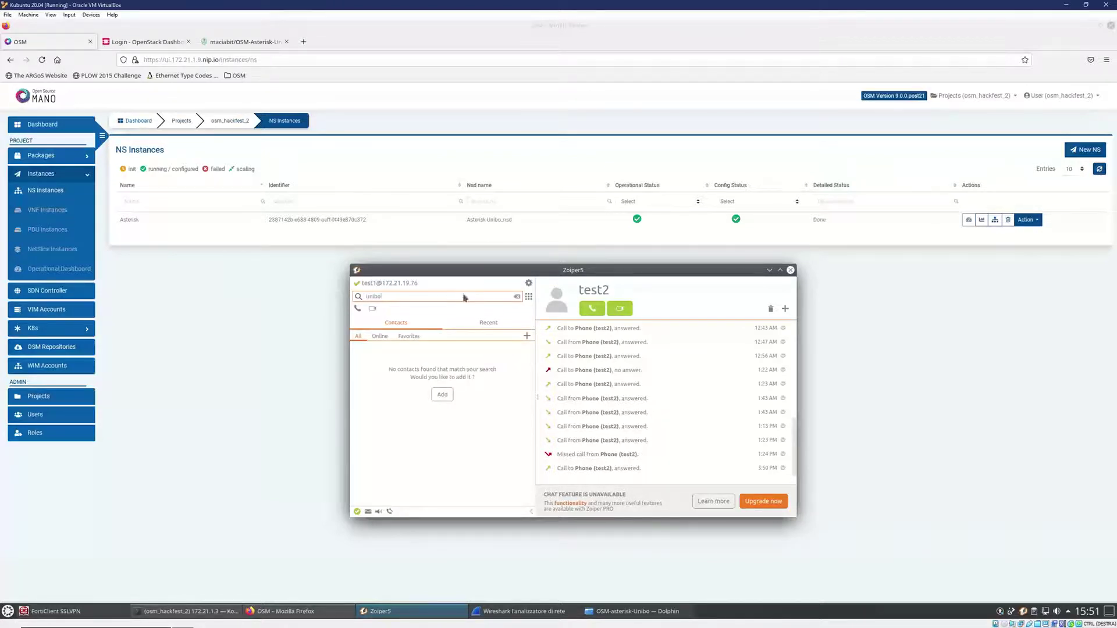
{"action": "left_click", "coordinate": [359, 310]}
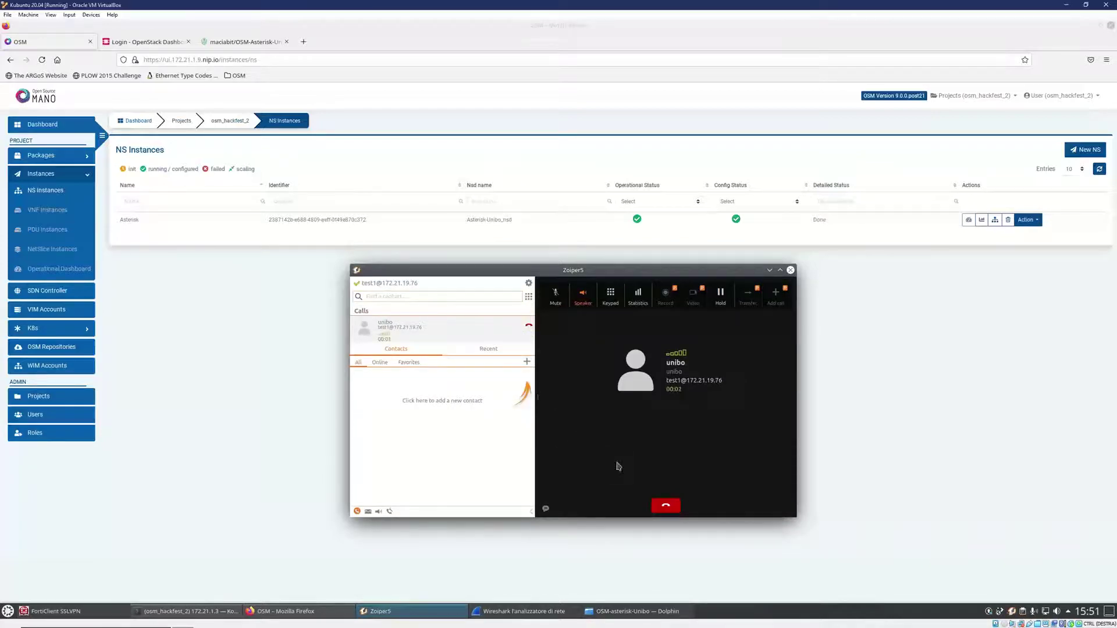
{"action": "left_click", "coordinate": [666, 505]}
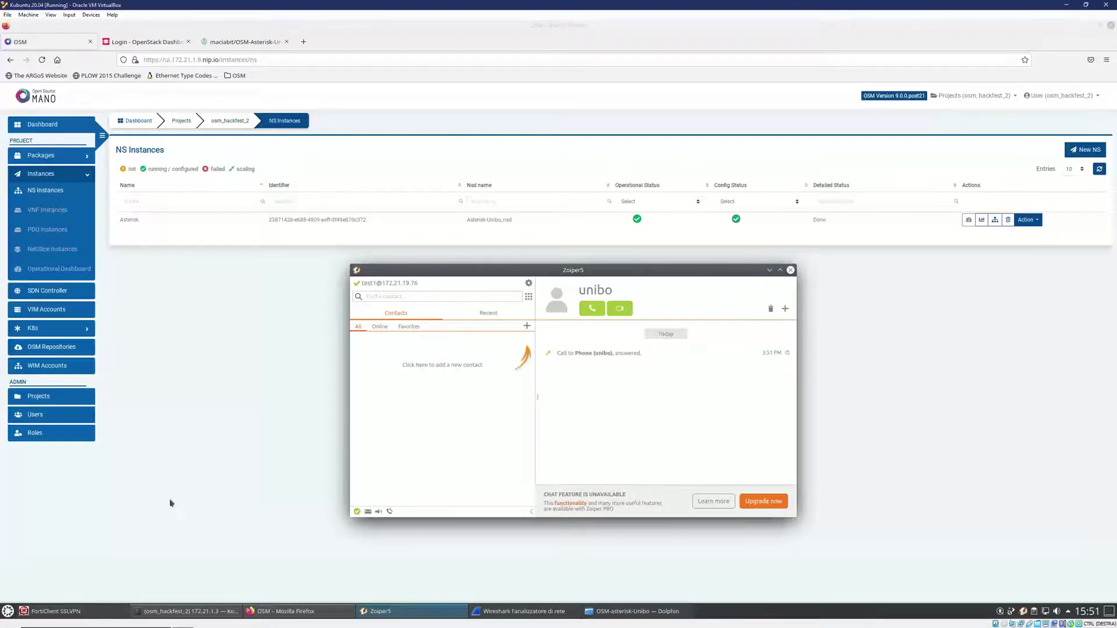
- Start a Wireshark capture on ppp0 and call test2, placing both windows side by side
{"action": "left_click", "coordinate": [475, 611]}
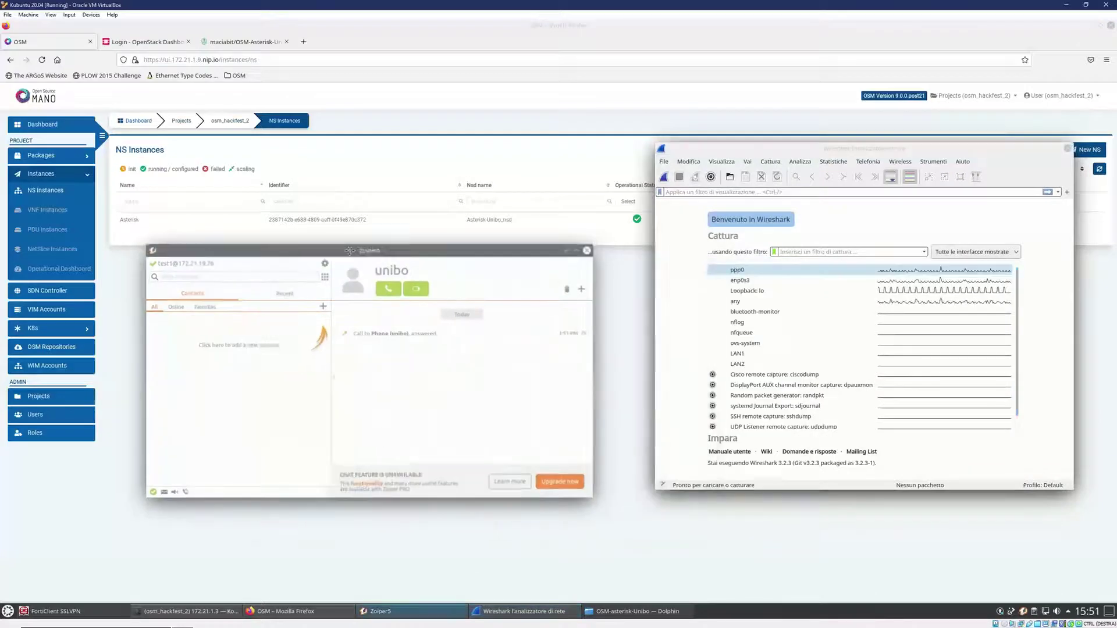
{"action": "double_click", "coordinate": [750, 270]}
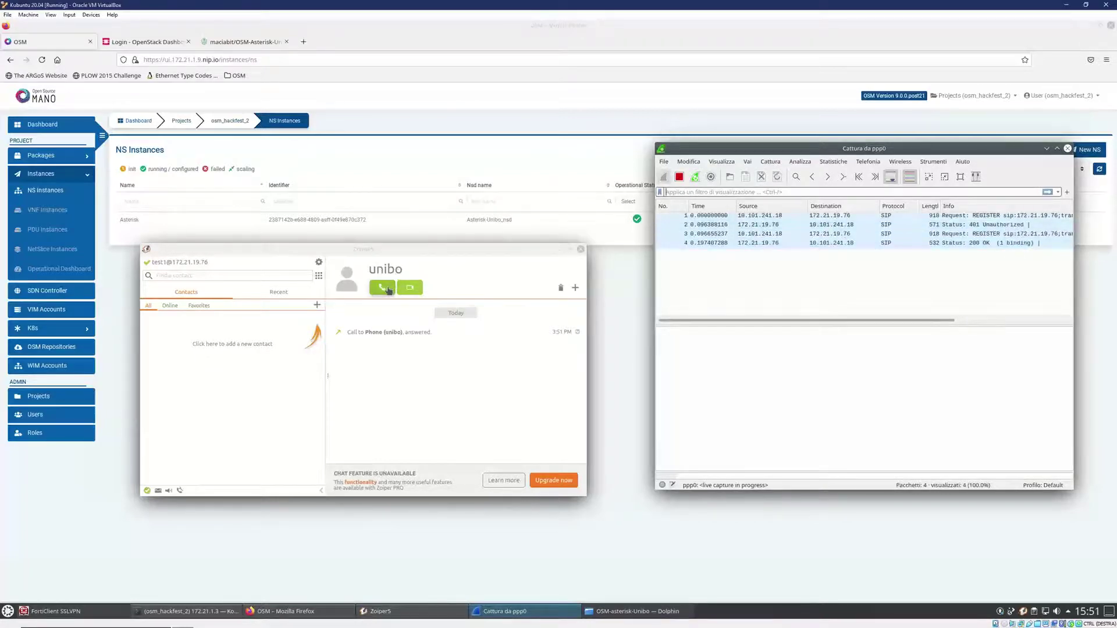
{"action": "left_click", "coordinate": [226, 272]}
{"action": "type", "text": "test2"}
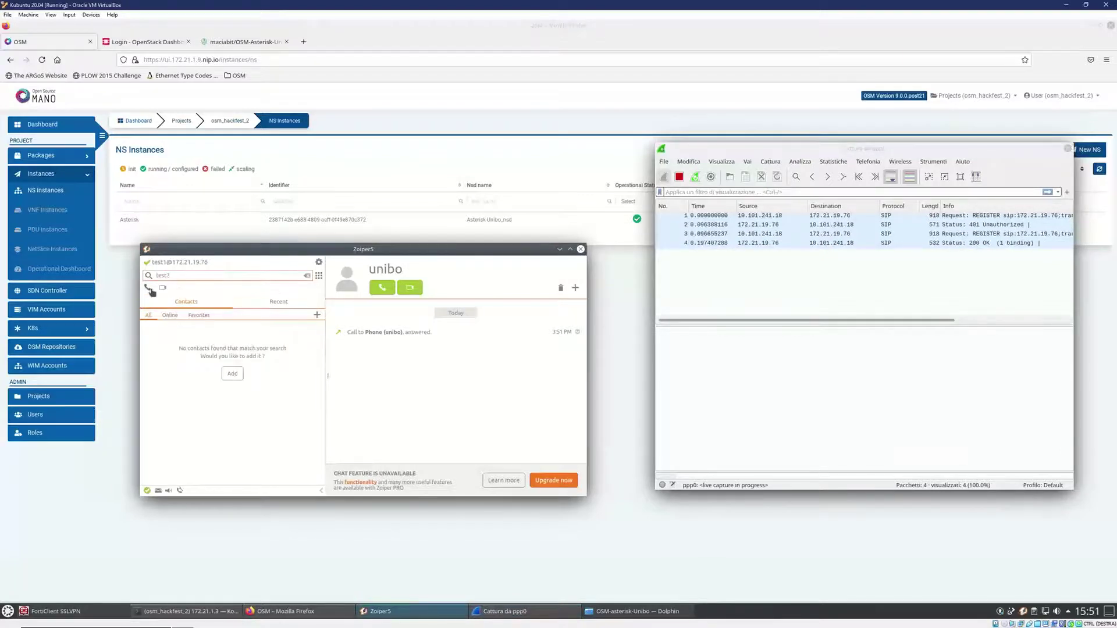
{"action": "left_click", "coordinate": [148, 287]}
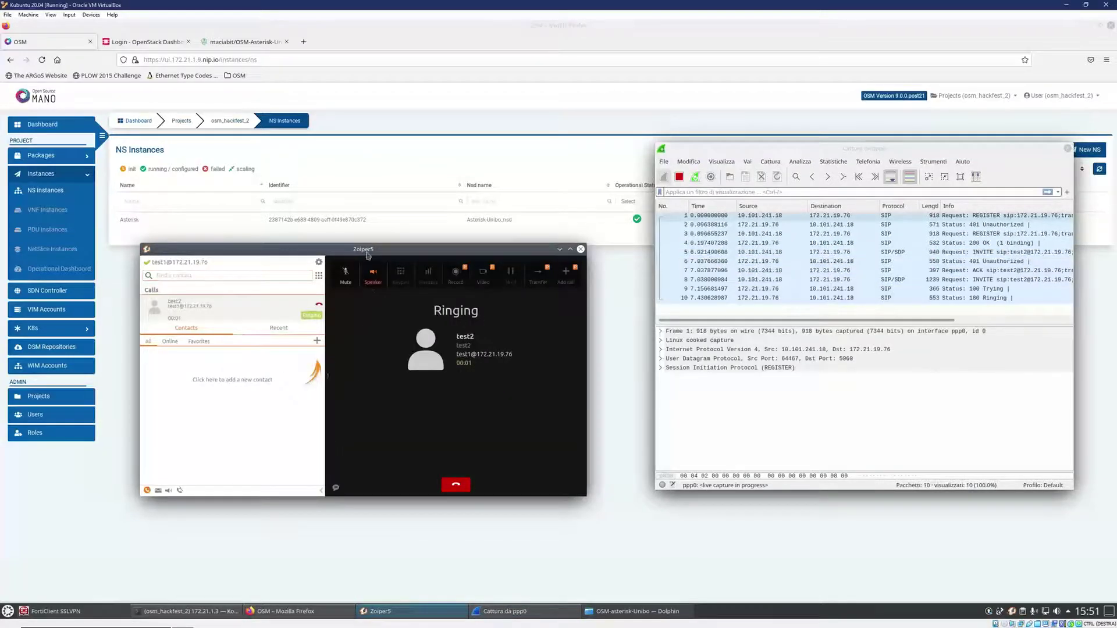
{"action": "left_click_drag", "start_coordinate": [368, 249], "coordinate": [360, 232]}
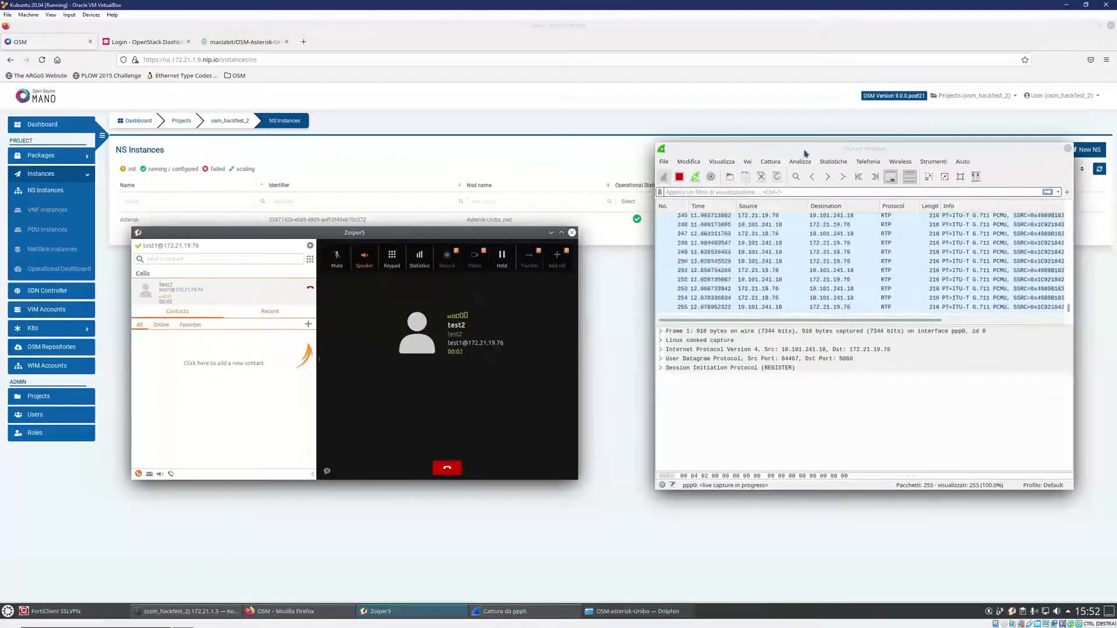
{"action": "left_click_drag", "start_coordinate": [800, 149], "coordinate": [708, 164]}
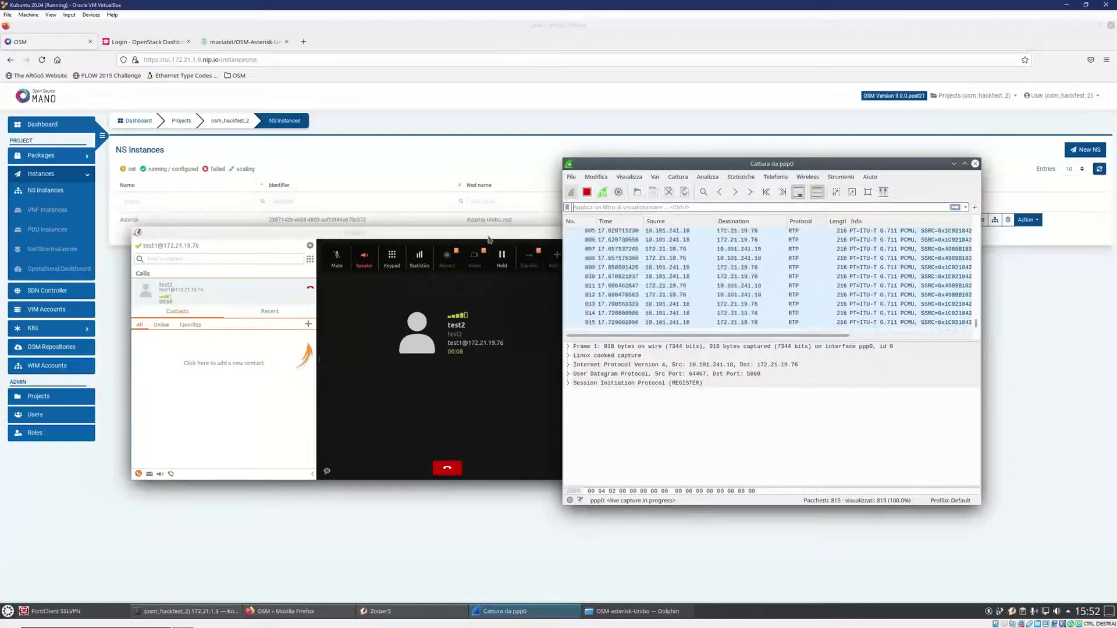
{"action": "left_click_drag", "start_coordinate": [491, 236], "coordinate": [447, 238]}
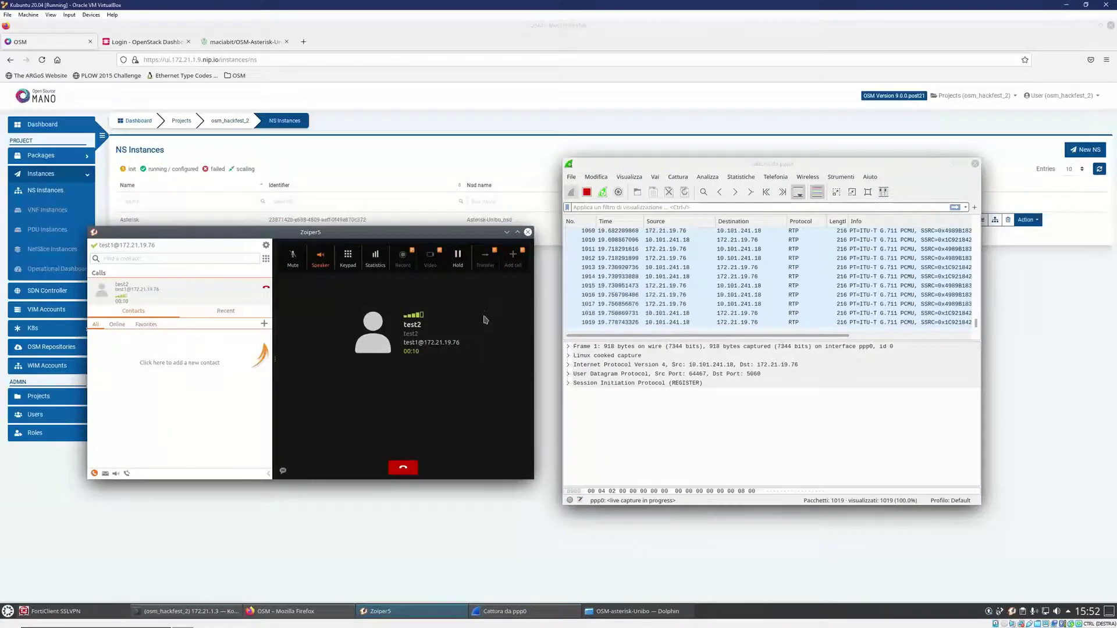
- Hang up the test2 call and bring the OSM browser forward over the terminal
{"action": "left_click", "coordinate": [403, 469]}
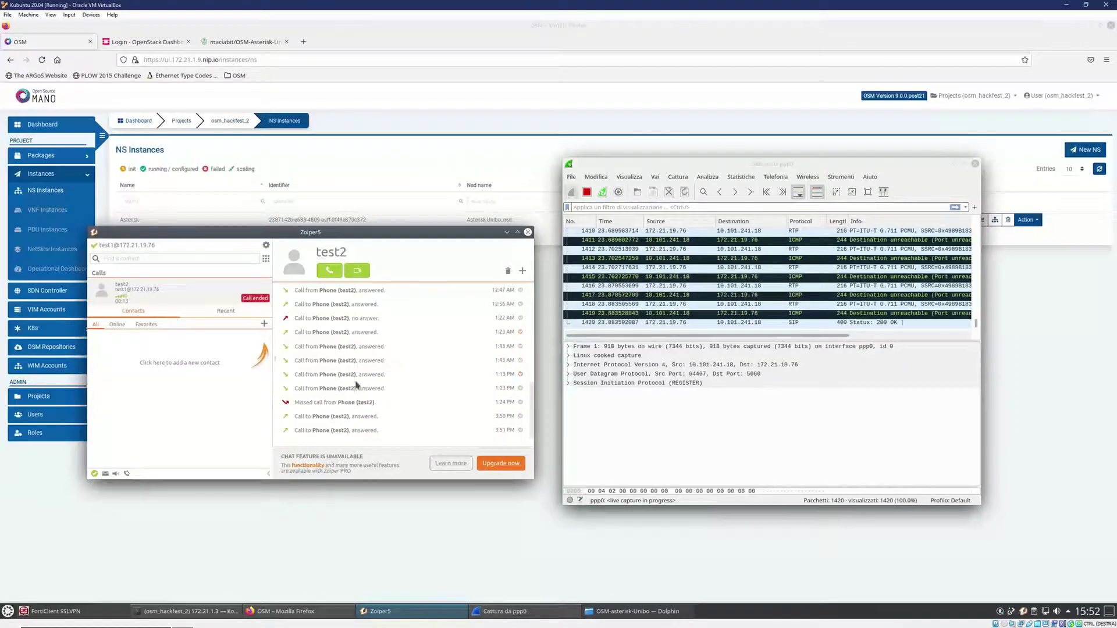
{"action": "left_click", "coordinate": [507, 232]}
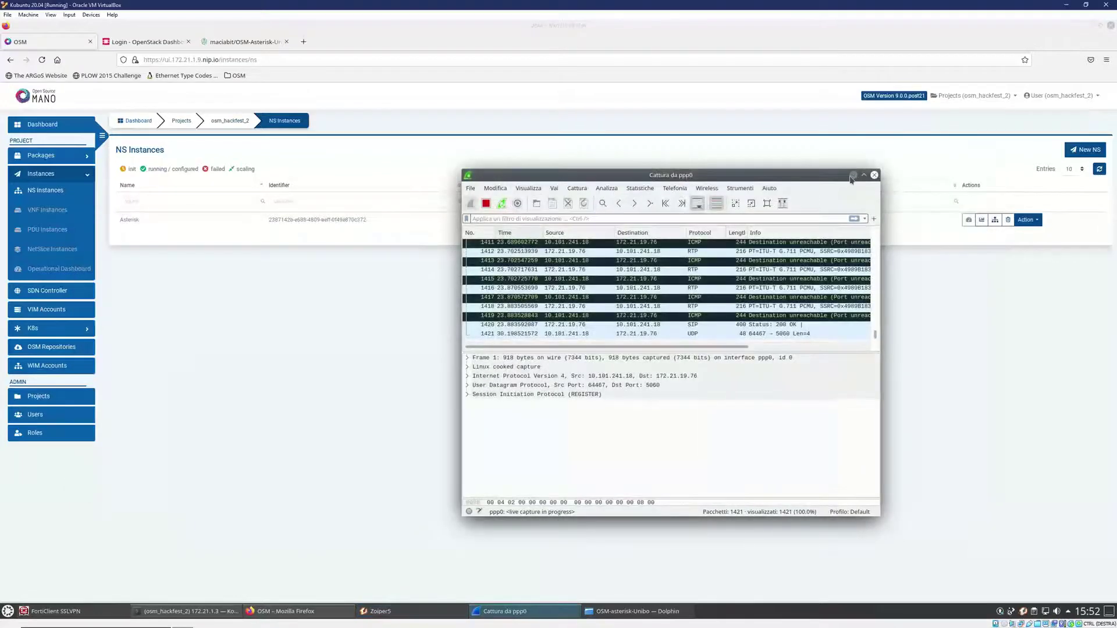
{"action": "left_click", "coordinate": [853, 28]}
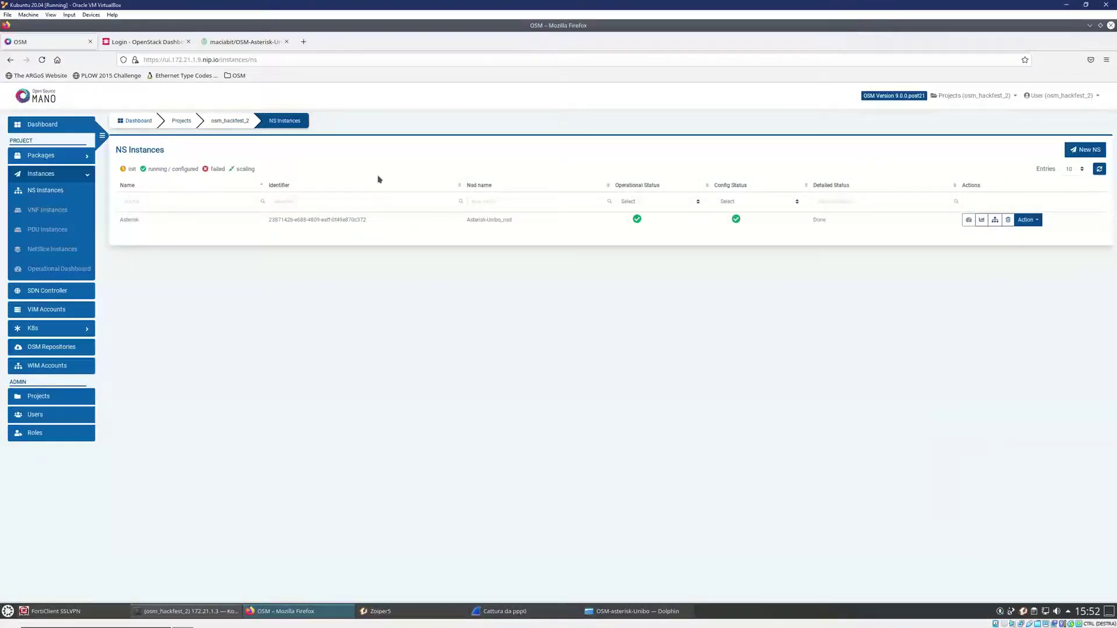
{"action": "left_click_drag", "start_coordinate": [669, 28], "coordinate": [518, 102]}
- Select the VDU-level adduser primitive on ast-VM of VNF profile 1 for the Asterisk instance
{"action": "left_click", "coordinate": [786, 278]}
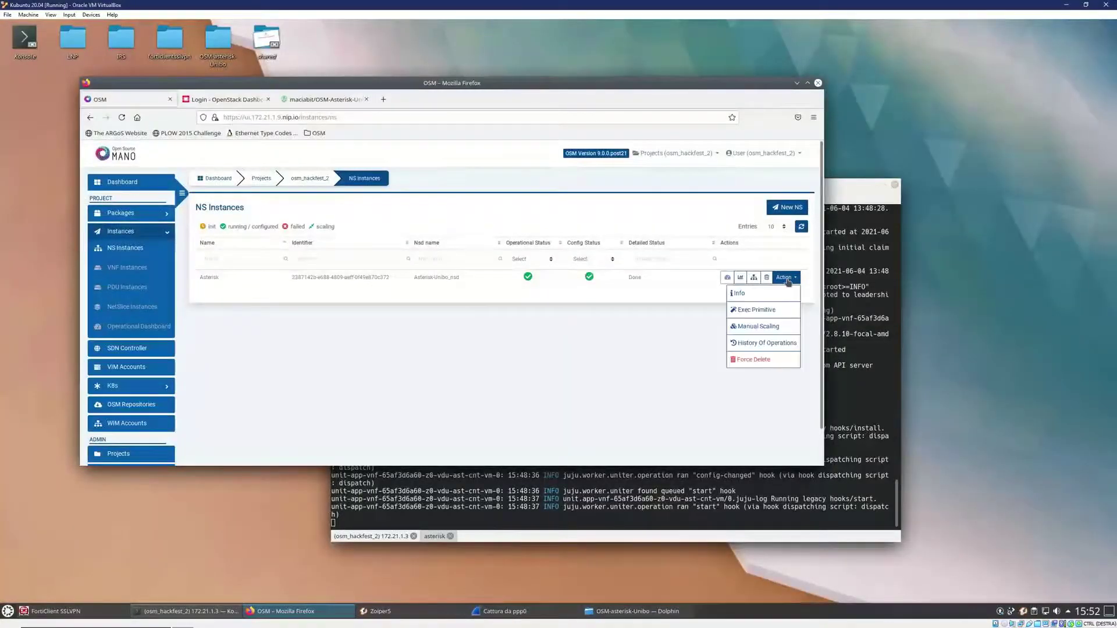
{"action": "left_click", "coordinate": [774, 313]}
{"action": "left_click", "coordinate": [472, 196]}
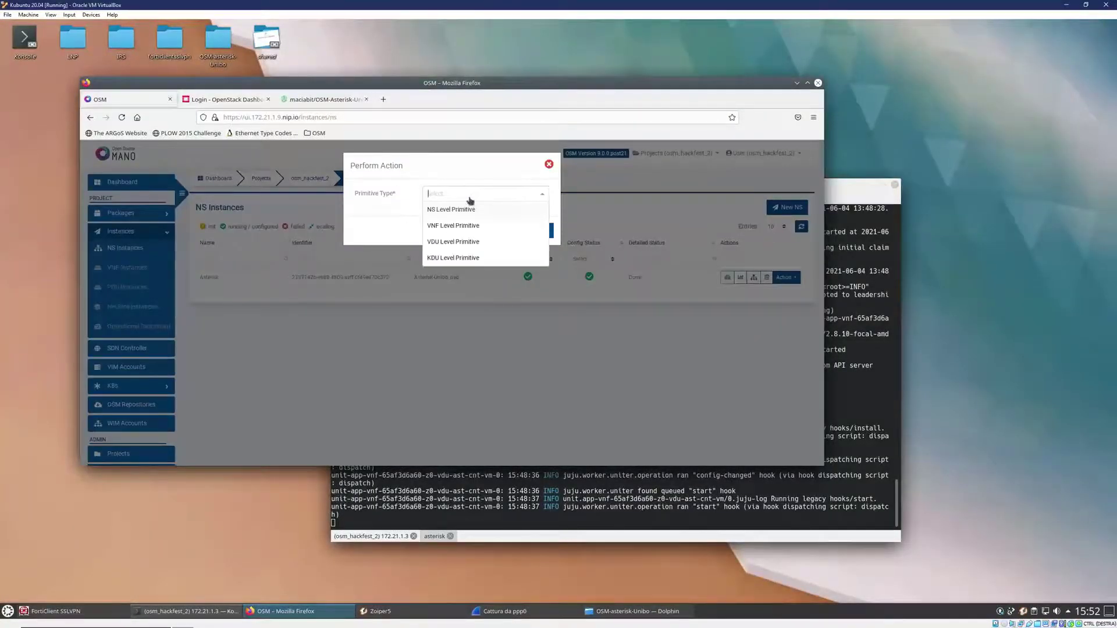
{"action": "left_click", "coordinate": [452, 242]}
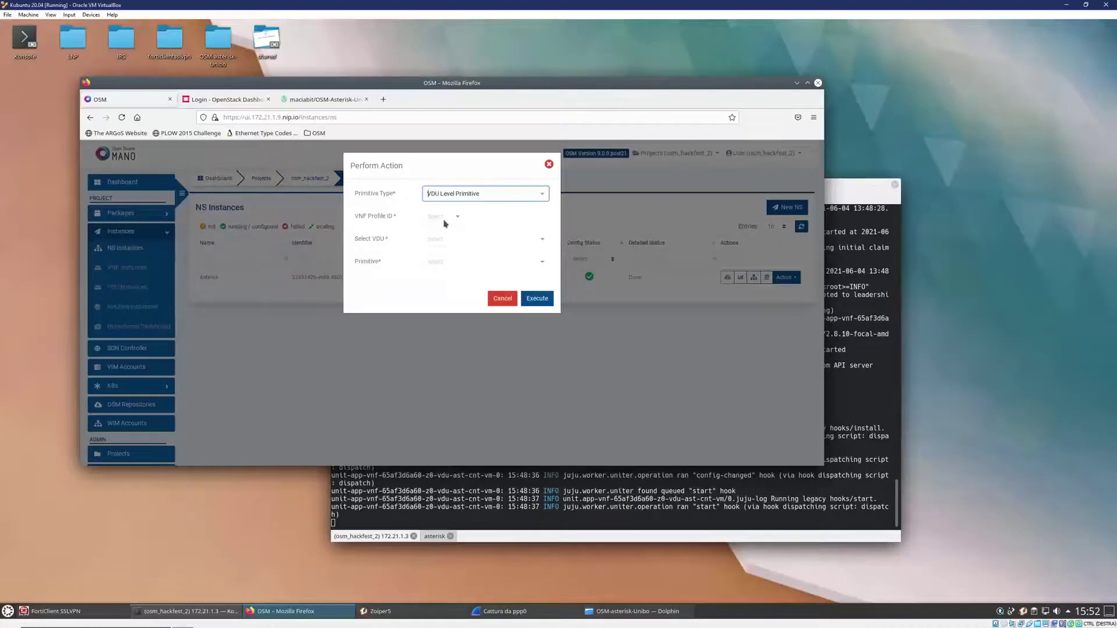
{"action": "left_click", "coordinate": [445, 222]}
{"action": "left_click", "coordinate": [444, 237]}
{"action": "left_click", "coordinate": [446, 245]}
{"action": "left_click", "coordinate": [445, 258]}
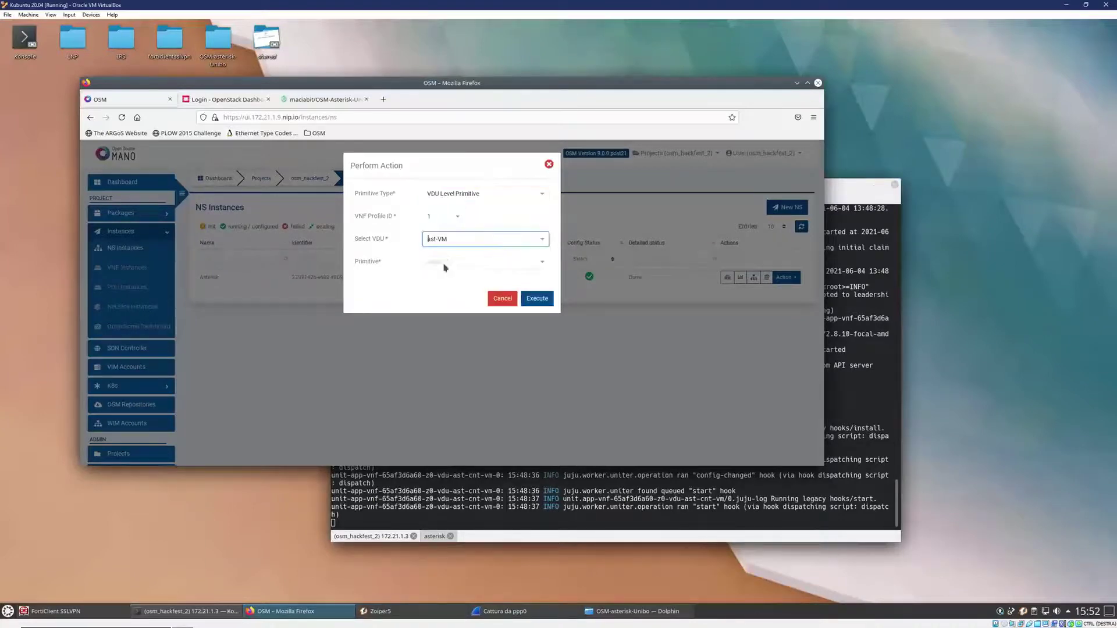
{"action": "left_click", "coordinate": [443, 262]}
{"action": "left_click", "coordinate": [440, 278]}
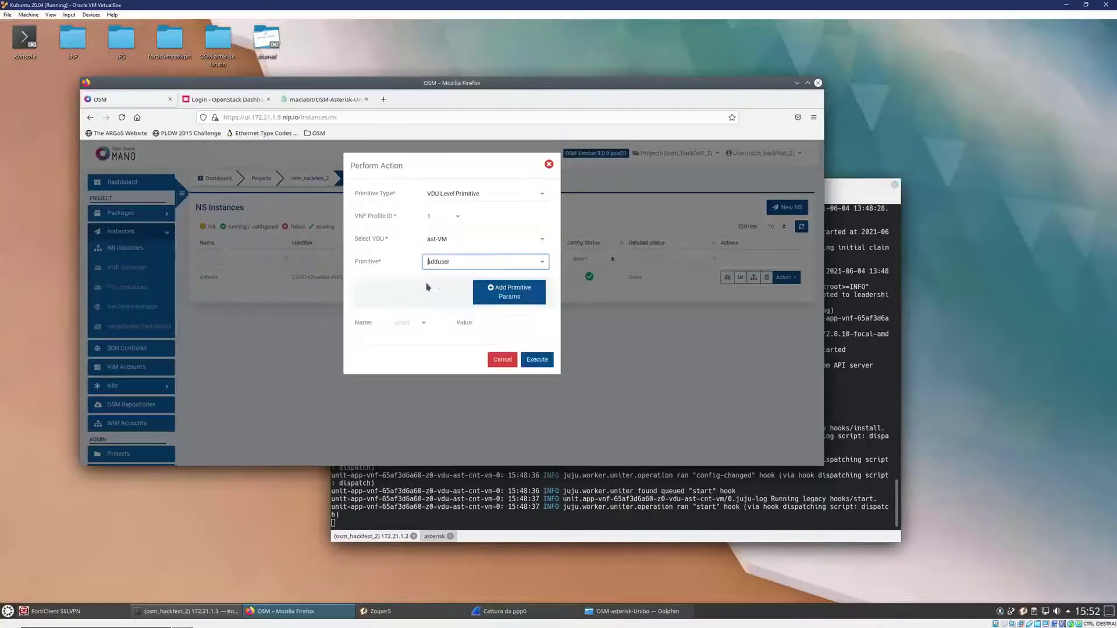
- Set parameters username to test3 plus a password, then execute adduser
{"action": "left_click", "coordinate": [409, 322]}
{"action": "left_click", "coordinate": [483, 299]}
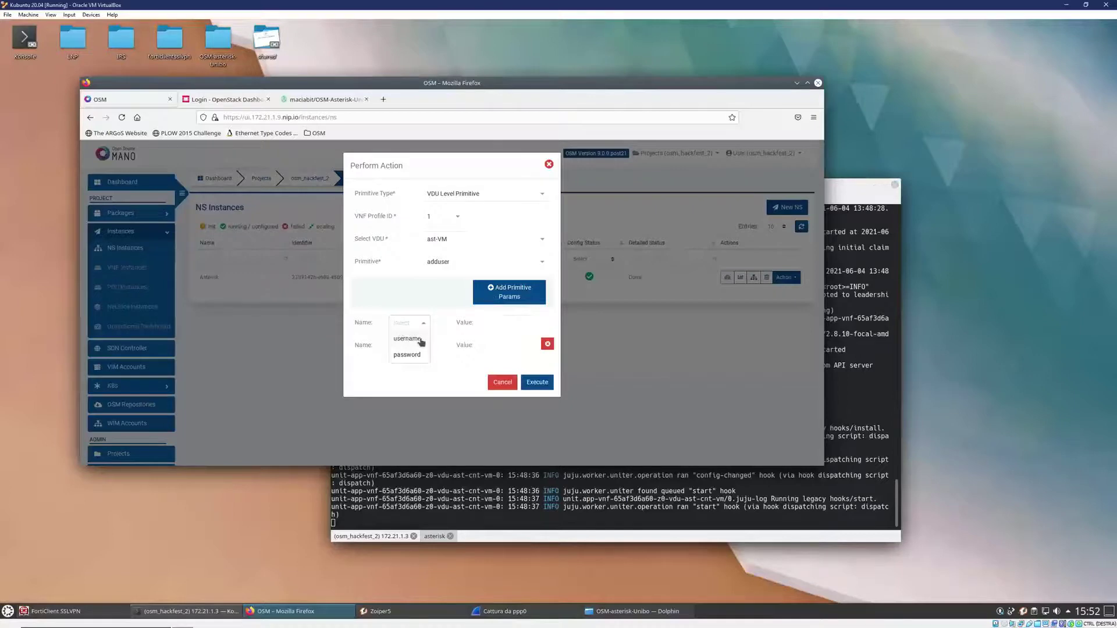
{"action": "left_click", "coordinate": [407, 339]}
{"action": "left_click", "coordinate": [407, 346]}
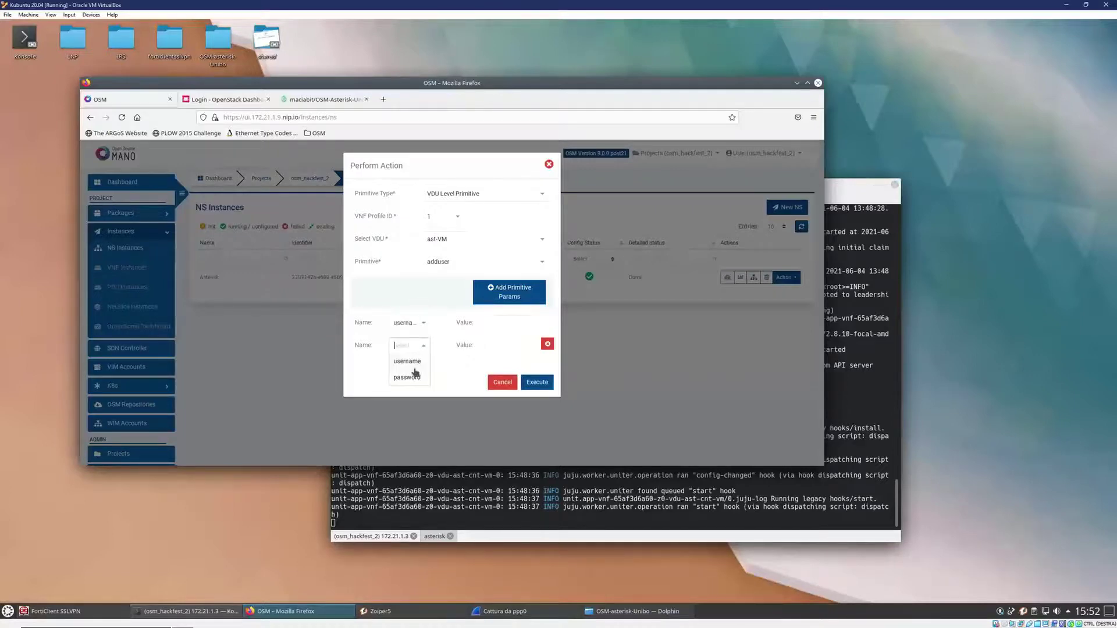
{"action": "left_click", "coordinate": [407, 376]}
{"action": "left_click", "coordinate": [528, 321]}
{"action": "type", "text": "test3"}
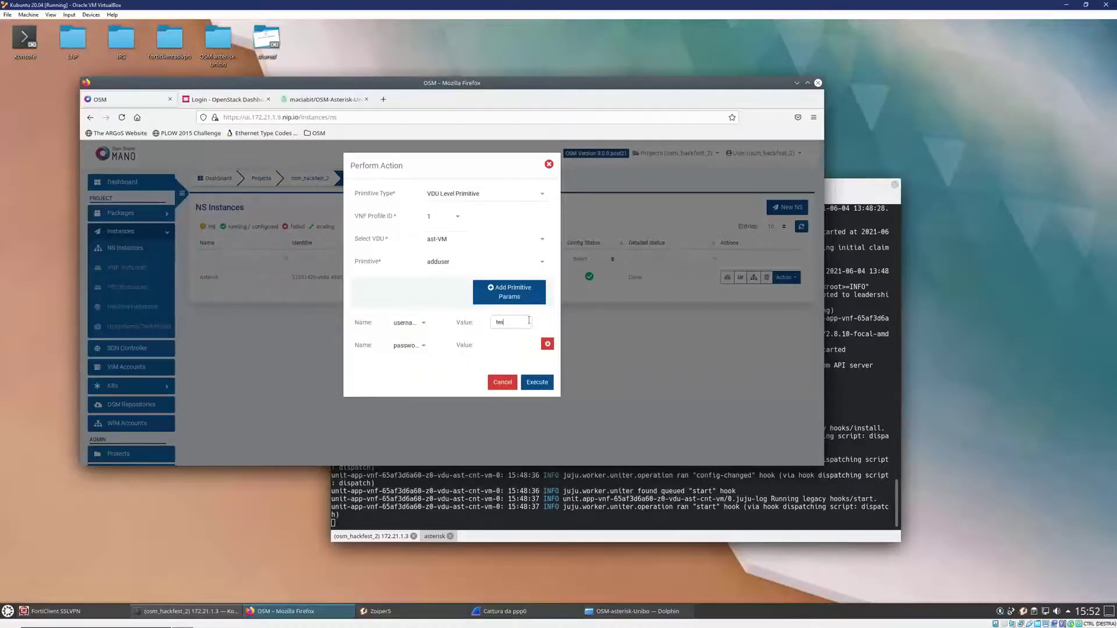
{"action": "left_click", "coordinate": [501, 349]}
{"action": "type", "text": "te"}
{"action": "key", "text": "BackSpace"}
{"action": "key", "text": "BackSpace"}
{"action": "left_click", "coordinate": [537, 382]}
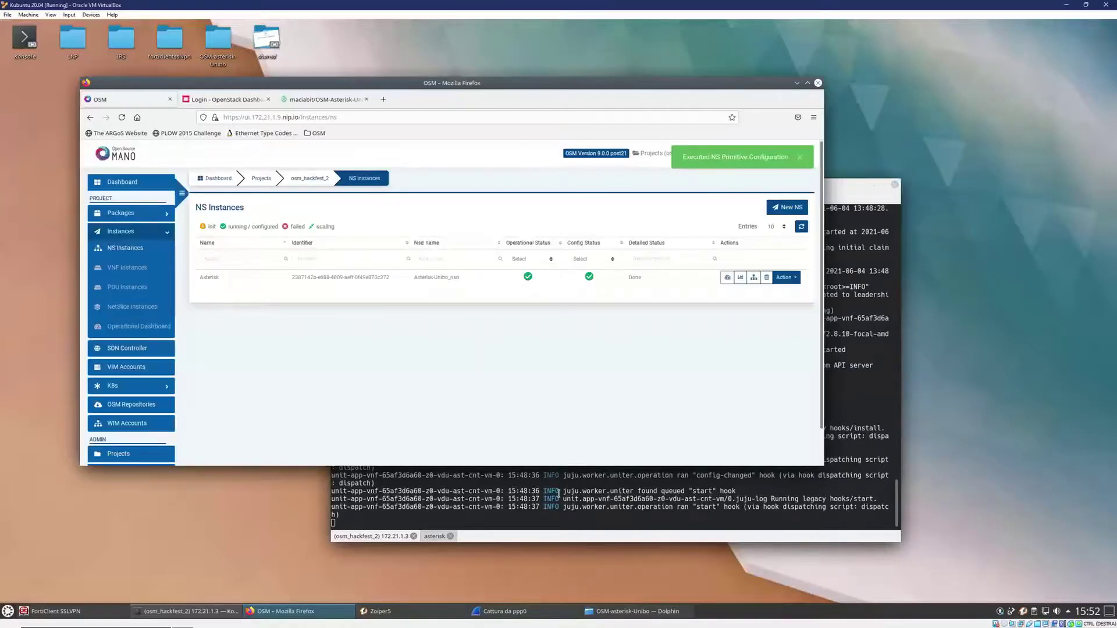
- On the Asterisk server, rerun the extensions.conf listing and confirm a test3 extension dialing PJSIP/test3 appears
{"action": "left_click", "coordinate": [558, 493]}
{"action": "left_click", "coordinate": [434, 536]}
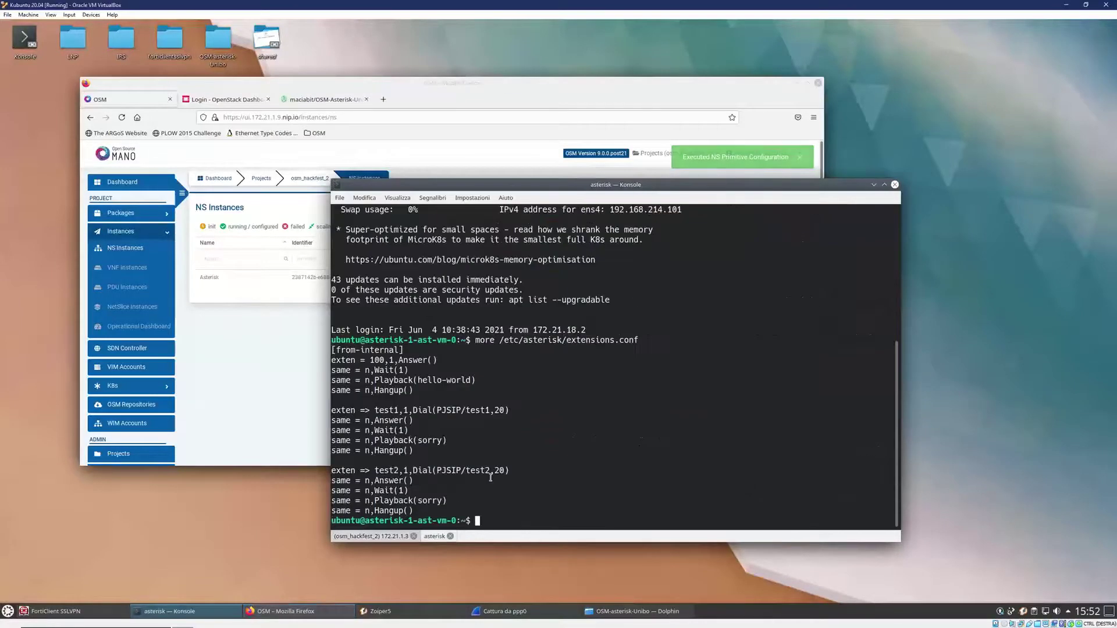
{"action": "key", "text": "Up"}
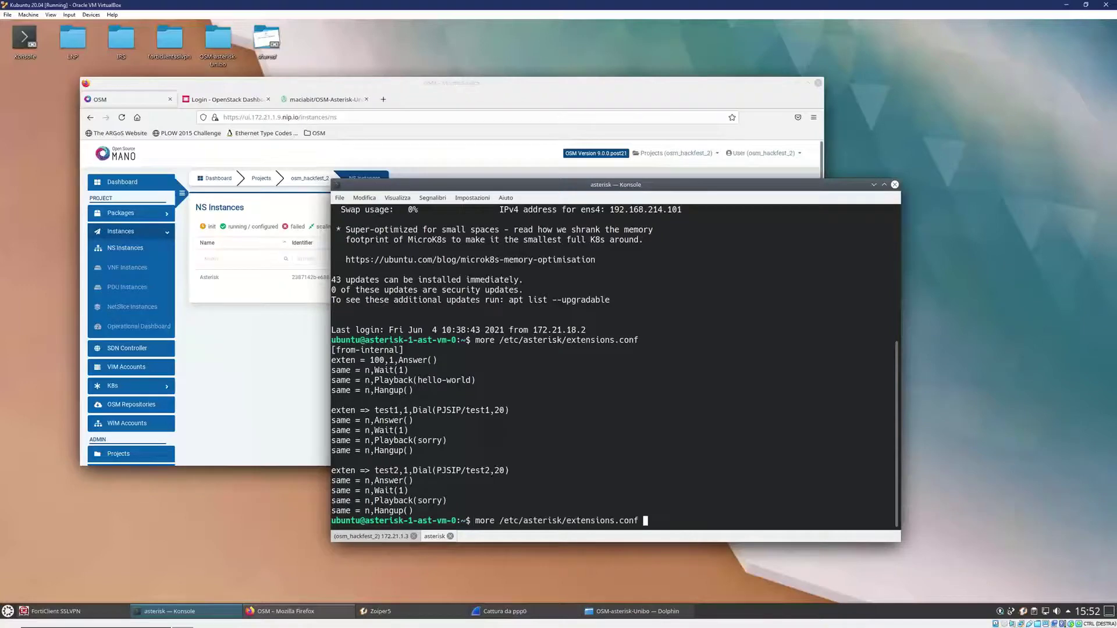
{"action": "key", "text": "Return"}
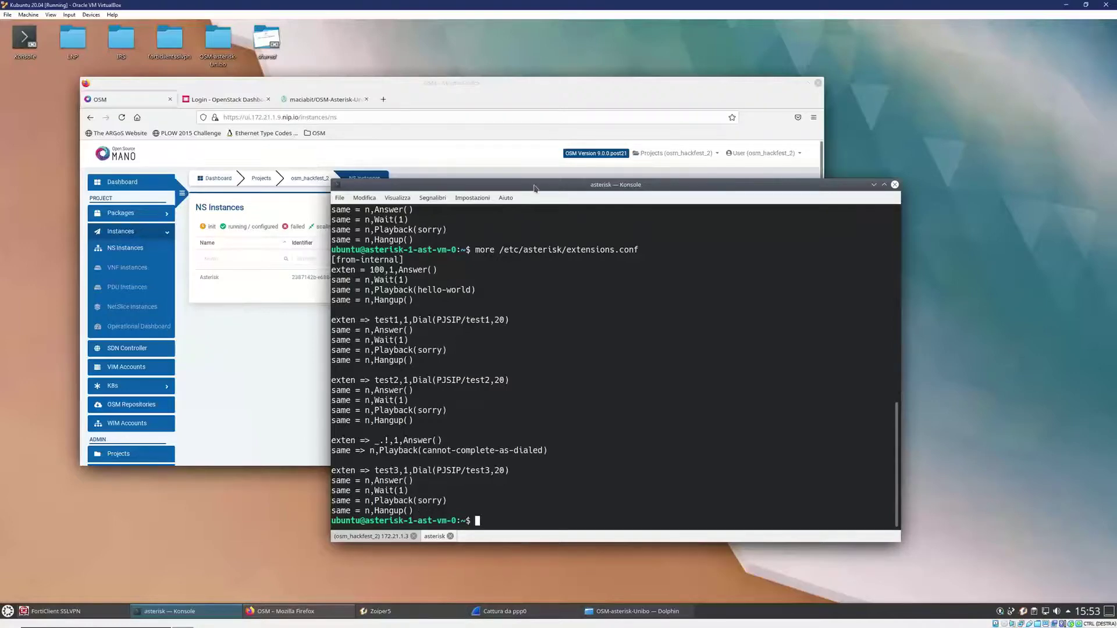
{"action": "left_click_drag", "start_coordinate": [532, 186], "coordinate": [601, 186]}
- Start a VDU Level primitive on the instance, targeting VNF profile 1 and ast-VM
{"action": "left_click", "coordinate": [601, 186]}
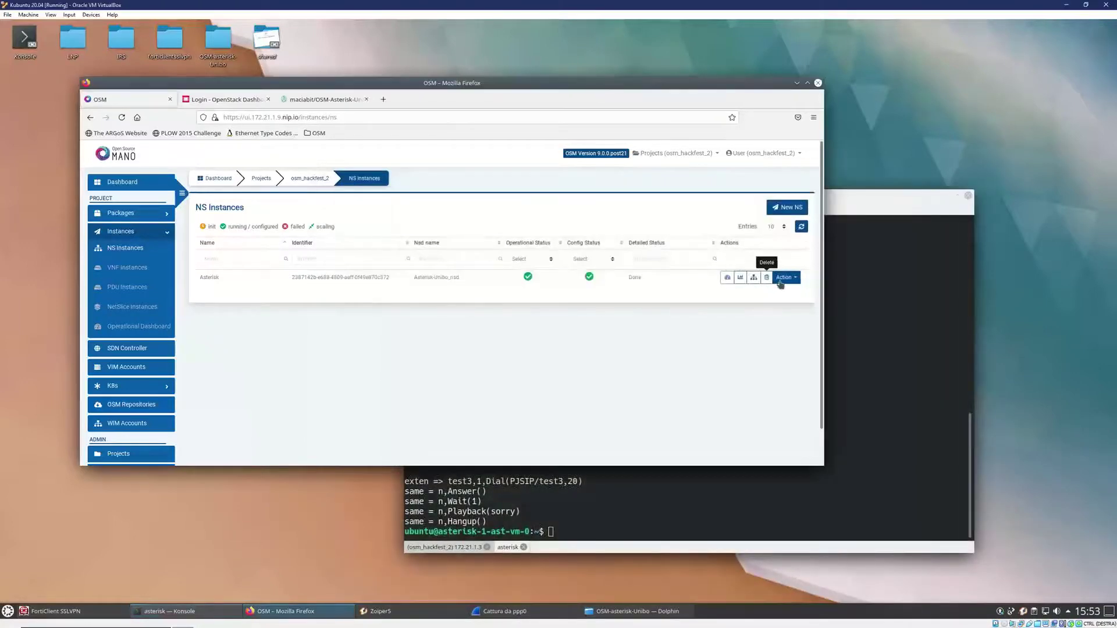
{"action": "left_click", "coordinate": [785, 278]}
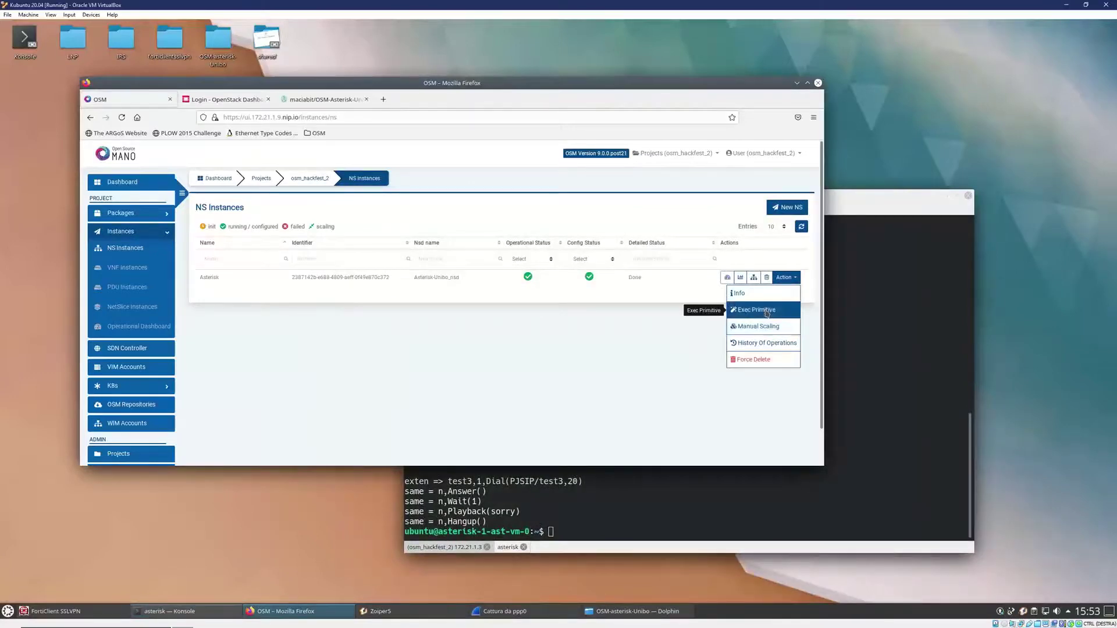
{"action": "left_click", "coordinate": [763, 310]}
{"action": "left_click", "coordinate": [489, 198]}
{"action": "left_click", "coordinate": [453, 242]}
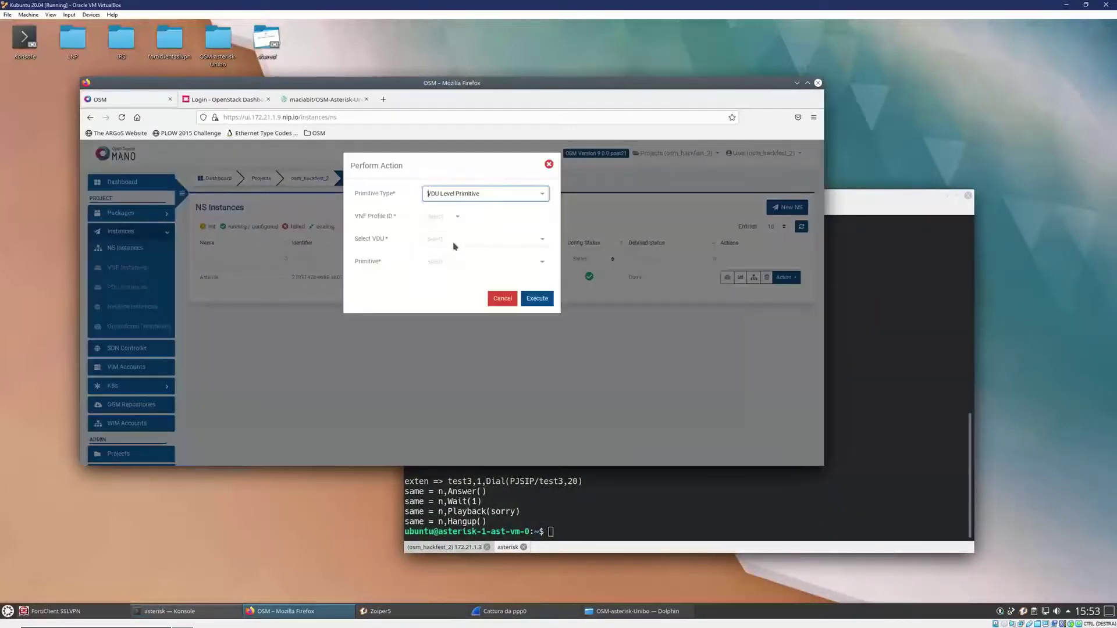
{"action": "left_click", "coordinate": [448, 216]}
{"action": "left_click", "coordinate": [446, 233]}
{"action": "left_click", "coordinate": [447, 239]}
{"action": "left_click", "coordinate": [447, 256]}
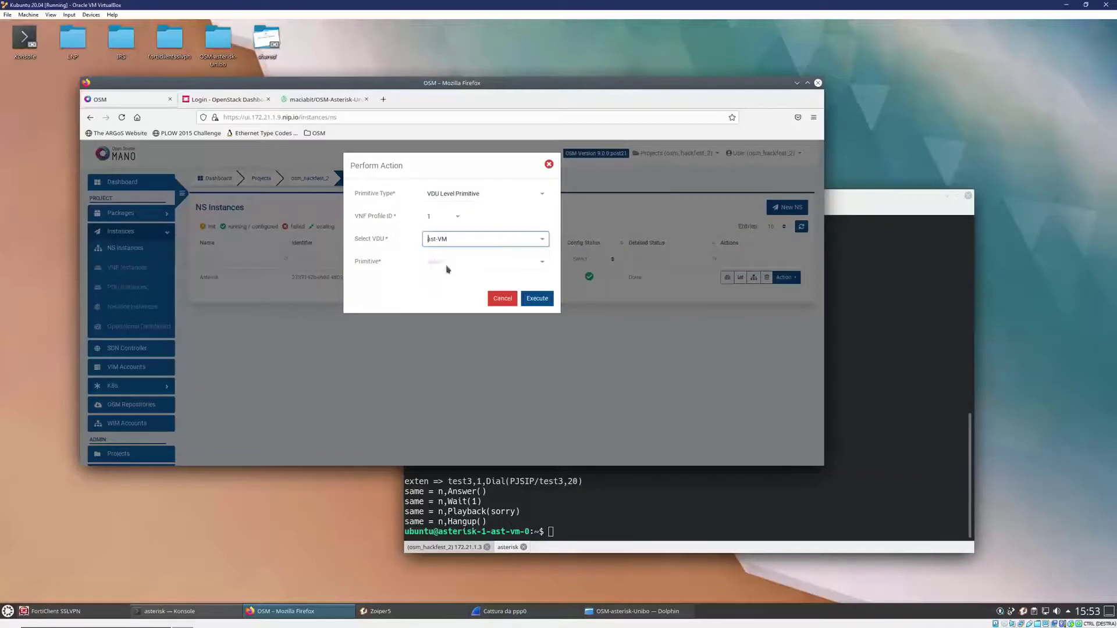
- Execute the removeuser primitive with parameter username set to test3
{"action": "left_click", "coordinate": [447, 263]}
{"action": "left_click", "coordinate": [446, 294]}
{"action": "left_click", "coordinate": [419, 323]}
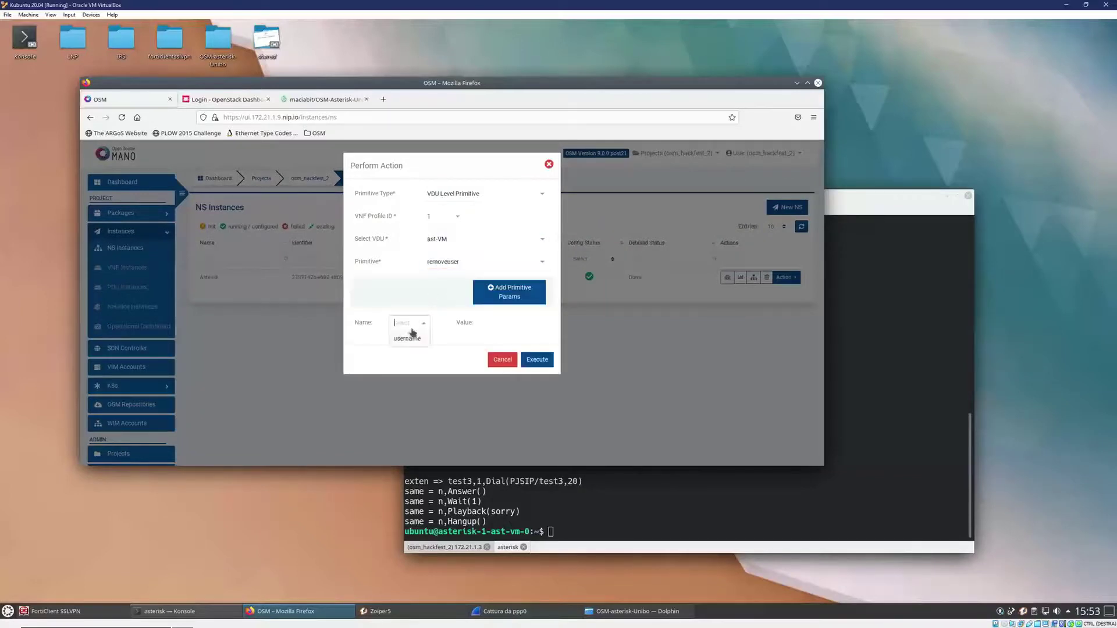
{"action": "left_click", "coordinate": [413, 335]}
{"action": "left_click", "coordinate": [508, 324]}
{"action": "type", "text": "test"}
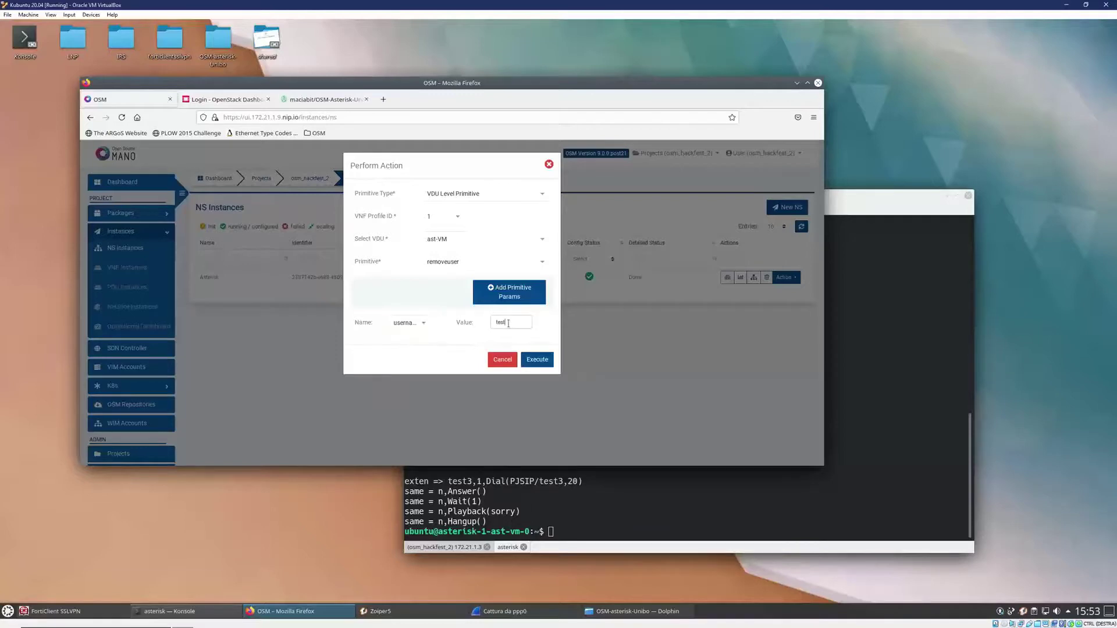
{"action": "type", "text": "3"}
{"action": "left_click", "coordinate": [536, 359]}
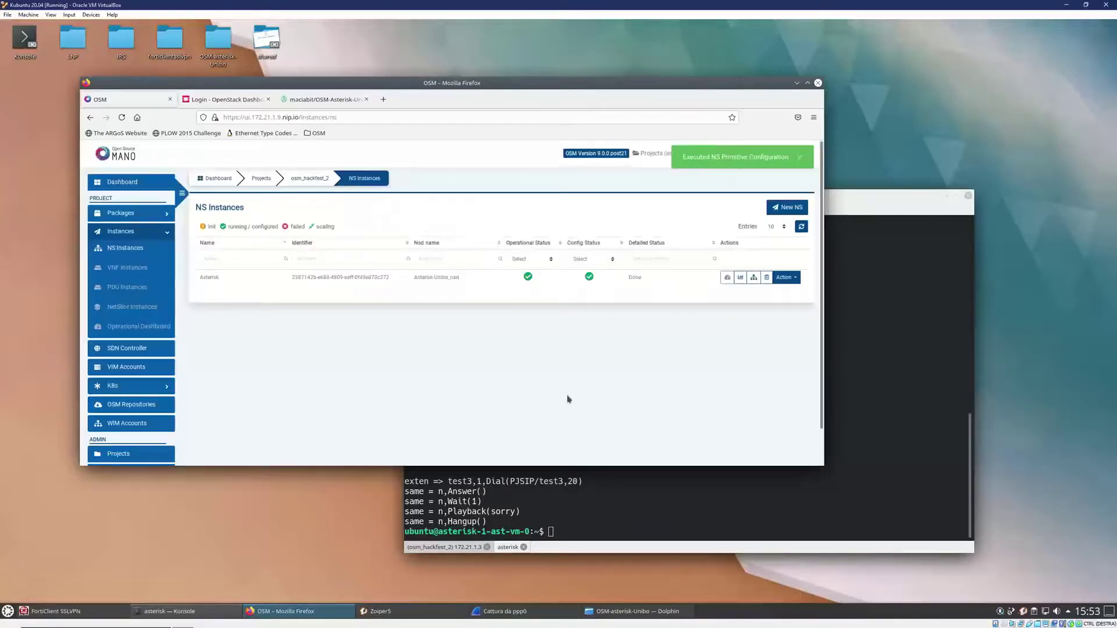
- List extensions.conf again in Konsole to confirm test3 is gone
{"action": "left_click", "coordinate": [853, 410]}
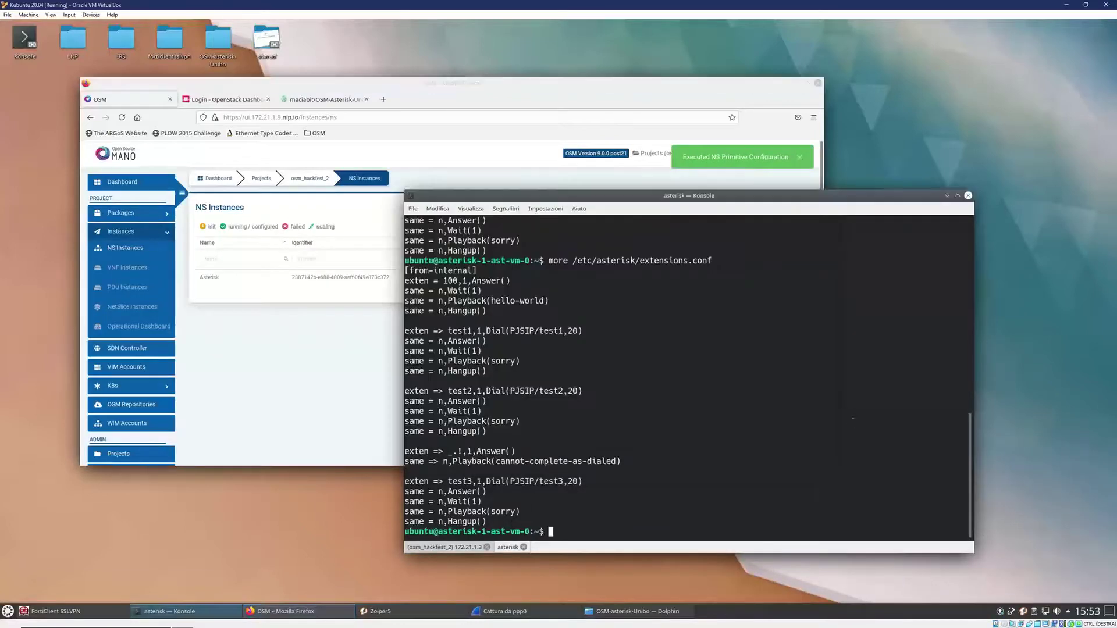
{"action": "key", "text": "Up"}
{"action": "key", "text": "Return"}
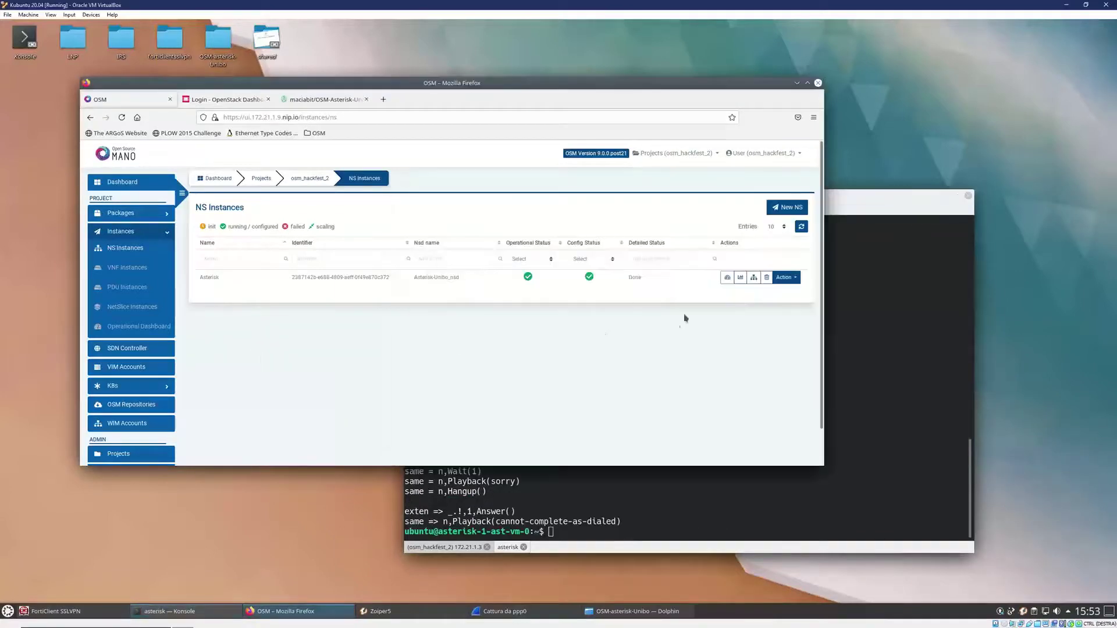
- Show the Asterisk instance's history of operations, then switch to the OSM-Asterisk-Unibo Travis CI page
{"action": "left_click", "coordinate": [261, 357]}
{"action": "left_click", "coordinate": [783, 278]}
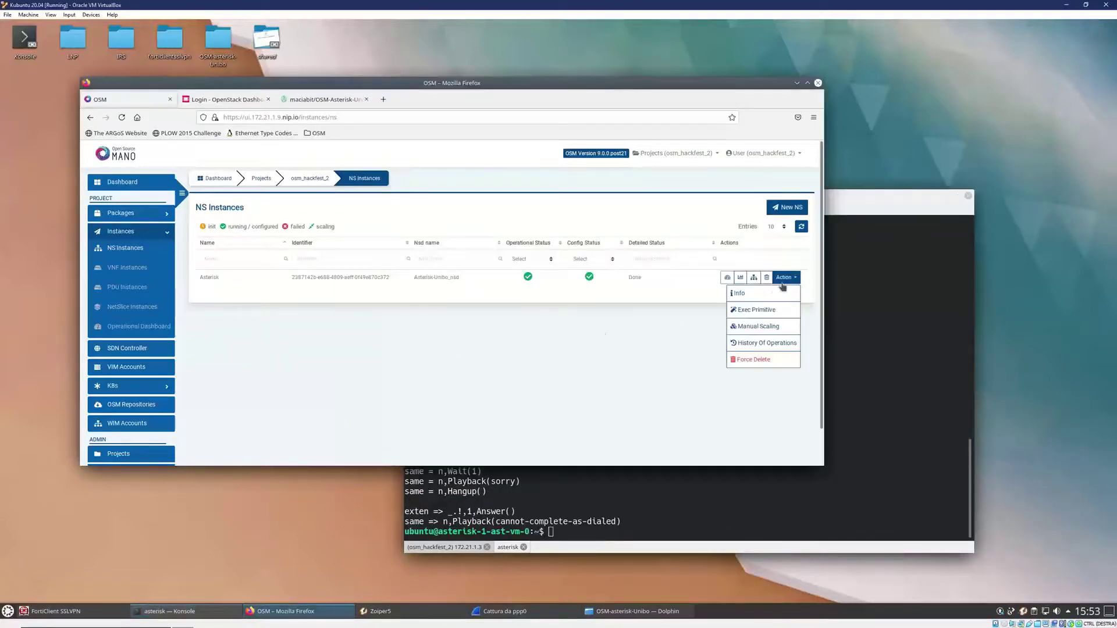
{"action": "left_click", "coordinate": [765, 344]}
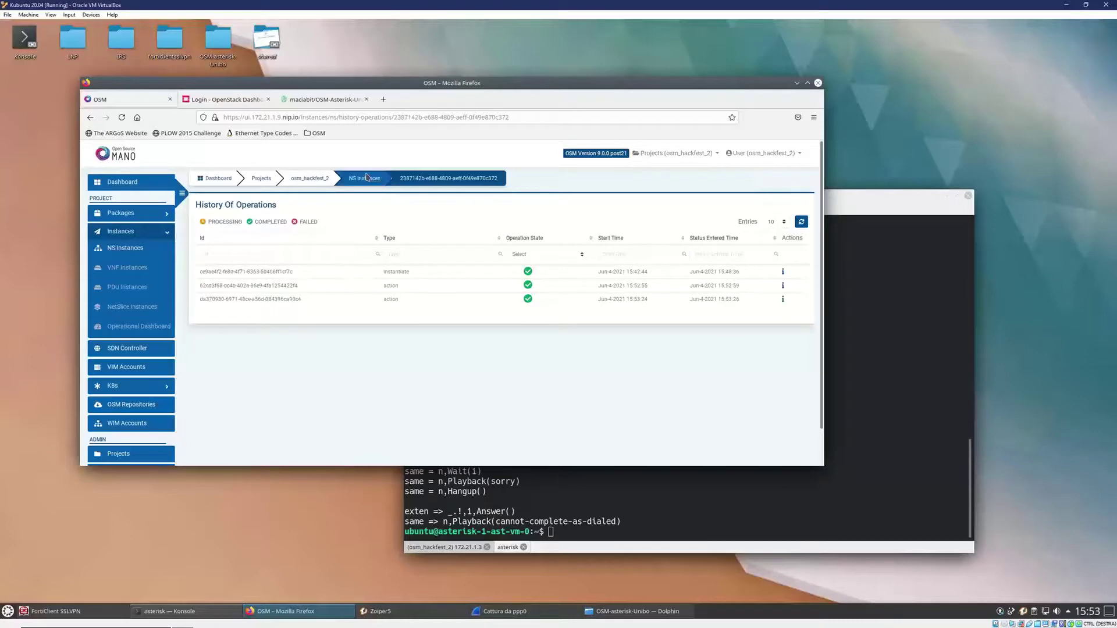
{"action": "left_click", "coordinate": [314, 100]}
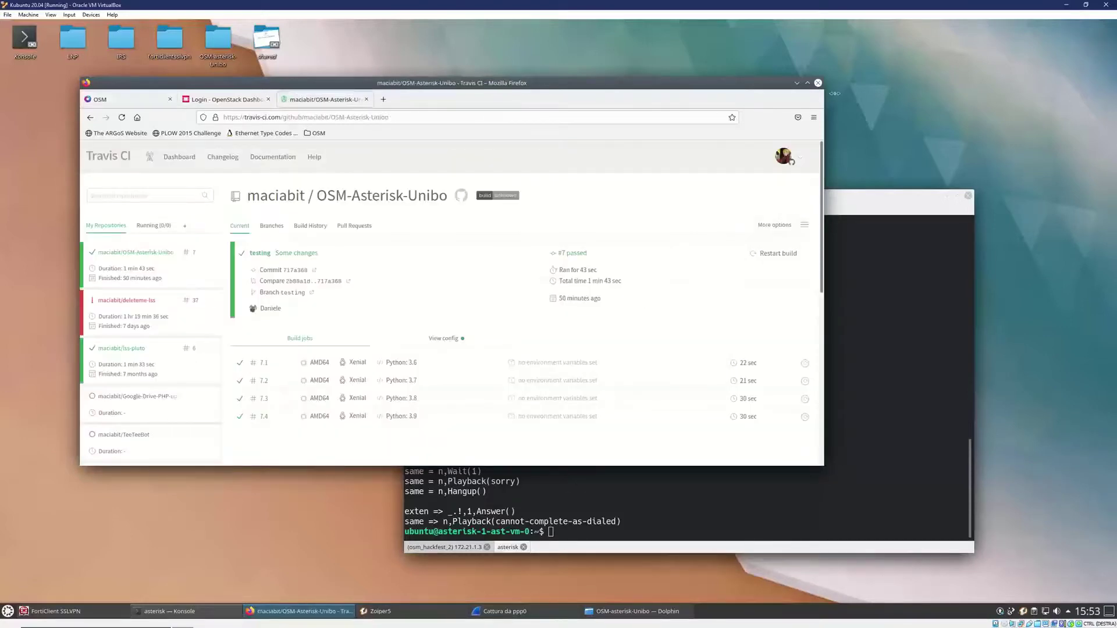
- Maximize Firefox to review passed build #7 and its four Python 3.6–3.9 jobs
{"action": "left_click", "coordinate": [807, 83]}
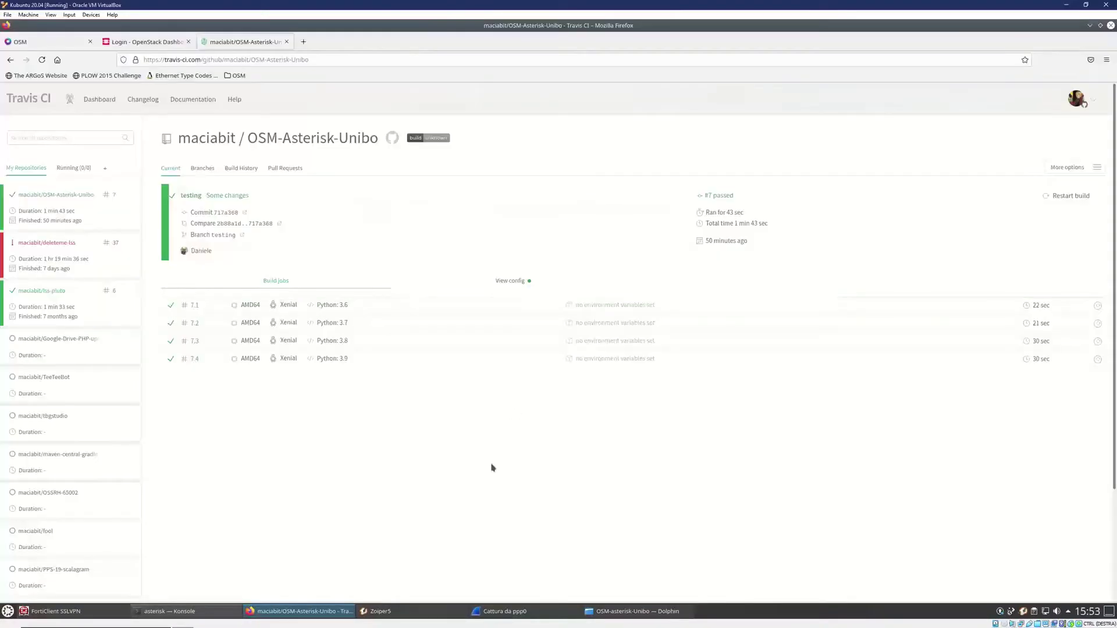